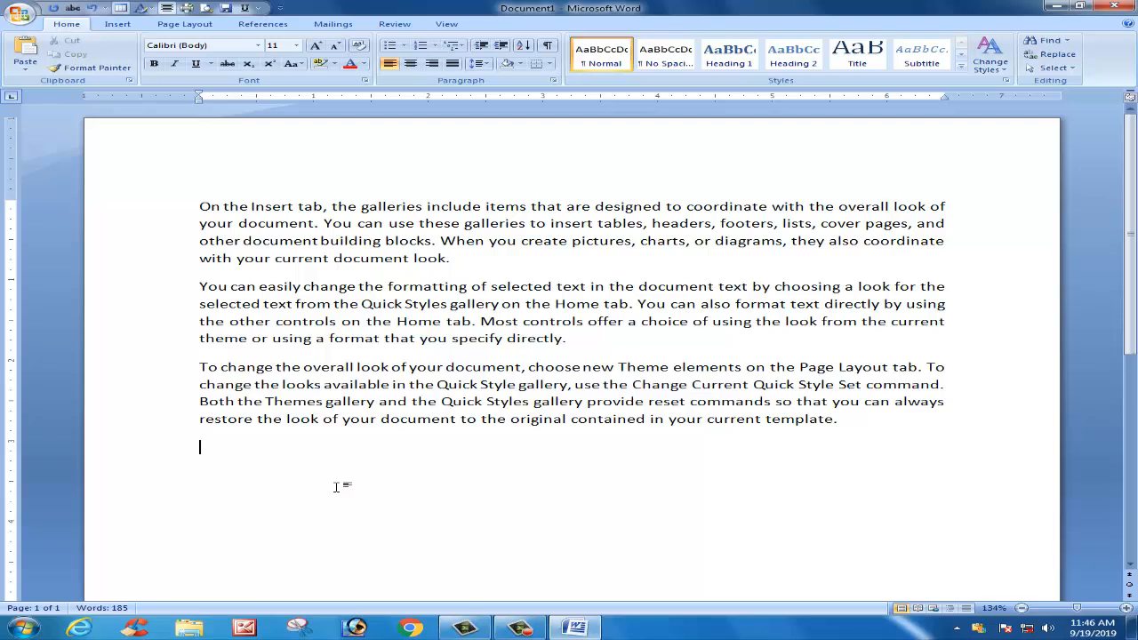
# - Below the last paragraph, add the heading "Copy and Paste:" and start a numbered list with "Select Text."
pyautogui.press('Return')
pyautogui.write('Copy and Paste:')
pyautogui.press('Return')
pyautogui.write('1. Select')
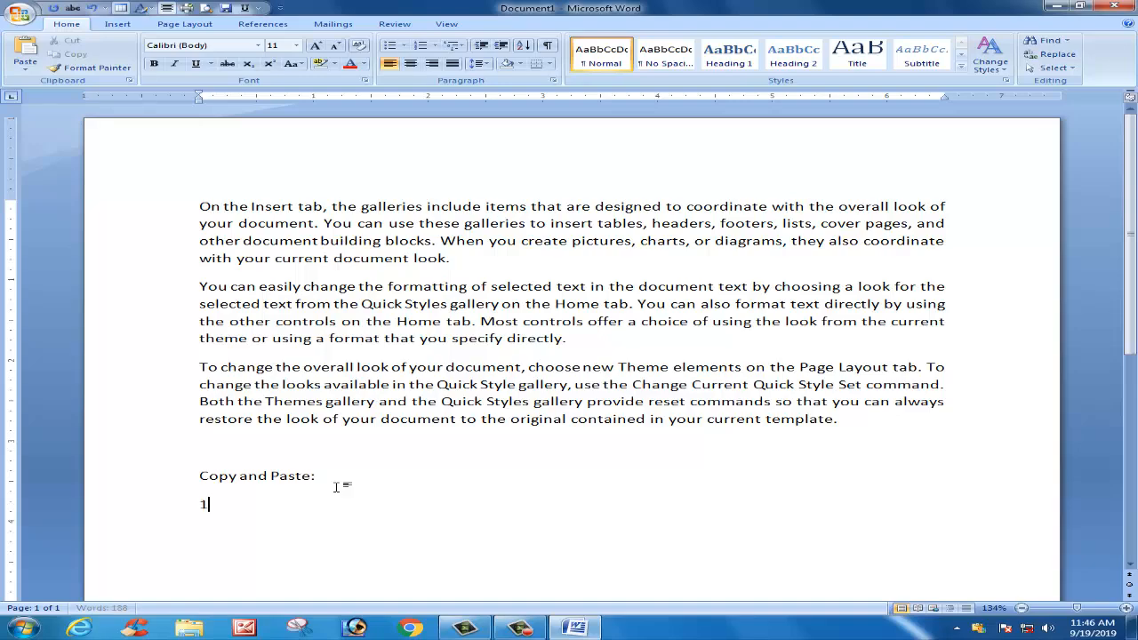
pyautogui.write(' Text.')
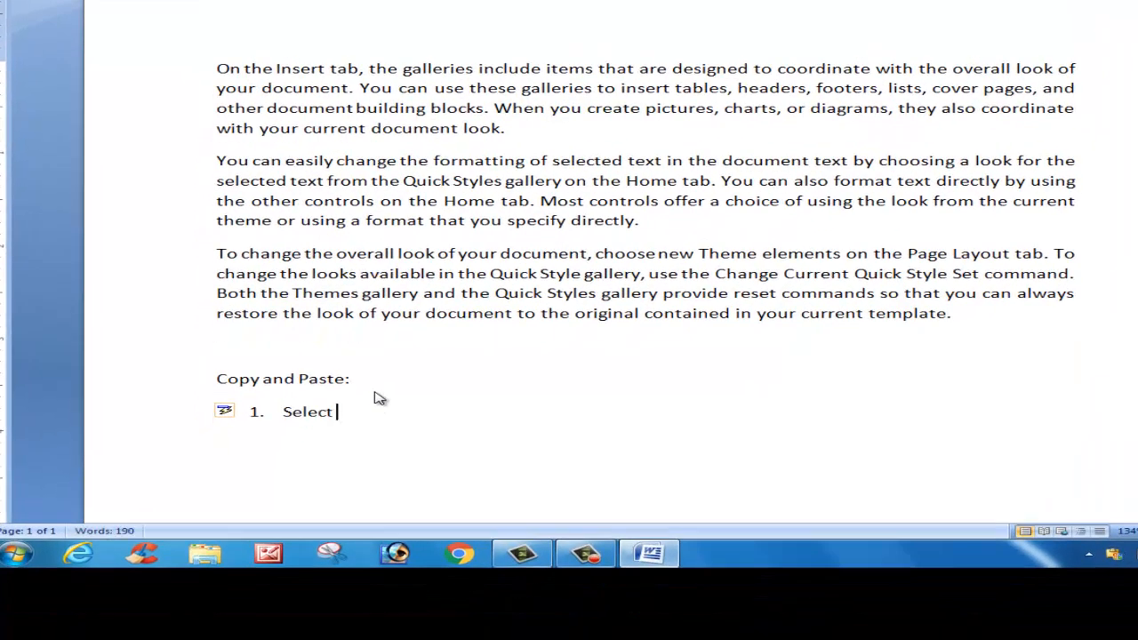
# - Add the second numbered item reading "Right Click on the Selected Text"
pyautogui.press('Return')
pyautogui.write('R.c')
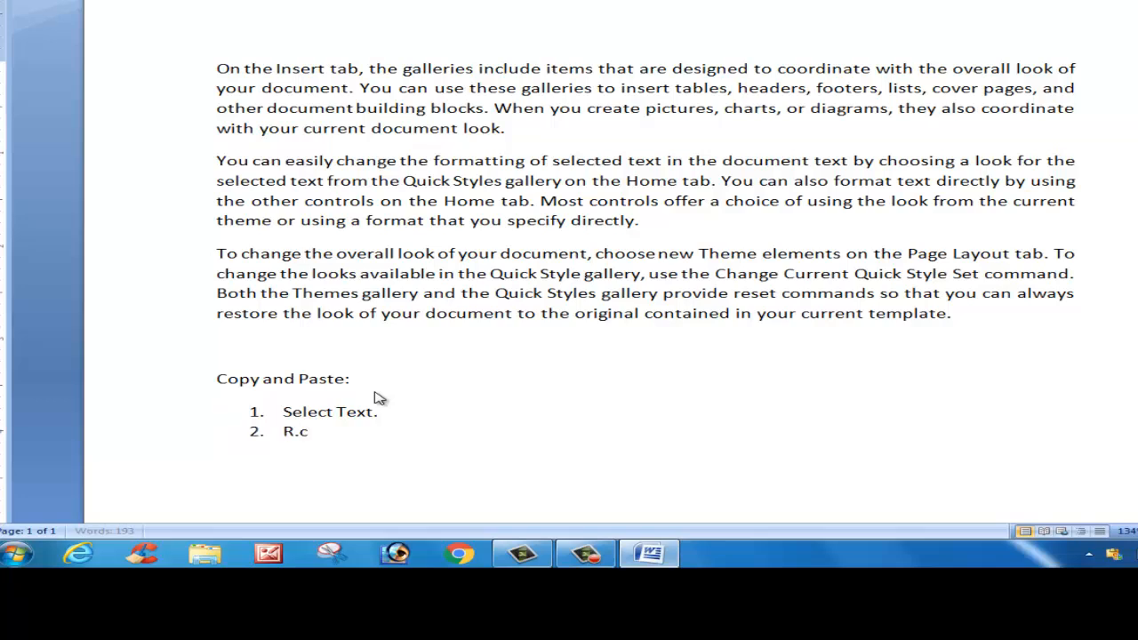
pyautogui.write('lick o')
pyautogui.press('BackSpace')
pyautogui.write('\\')
pyautogui.press('BackSpace')
pyautogui.press('BackSpace')
pyautogui.write('ight Click on the Selected Text')
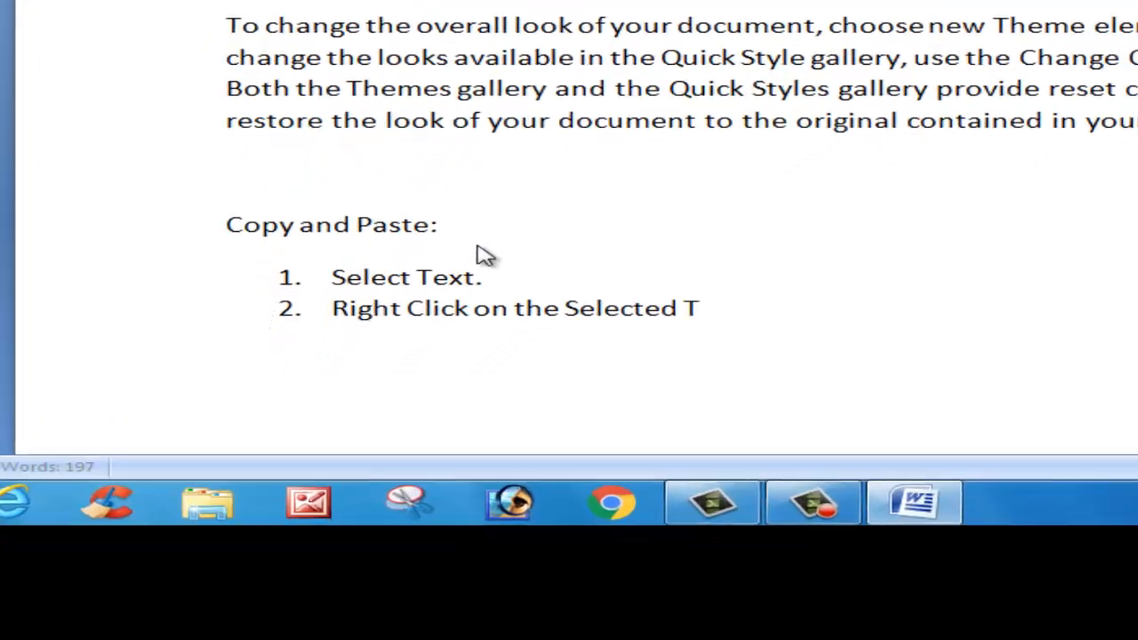
# - Add the third and fourth list items, "Choose Copy." and "Place the cursor wherever you want to paste."
pyautogui.press('Return')
pyautogui.write('Choos')
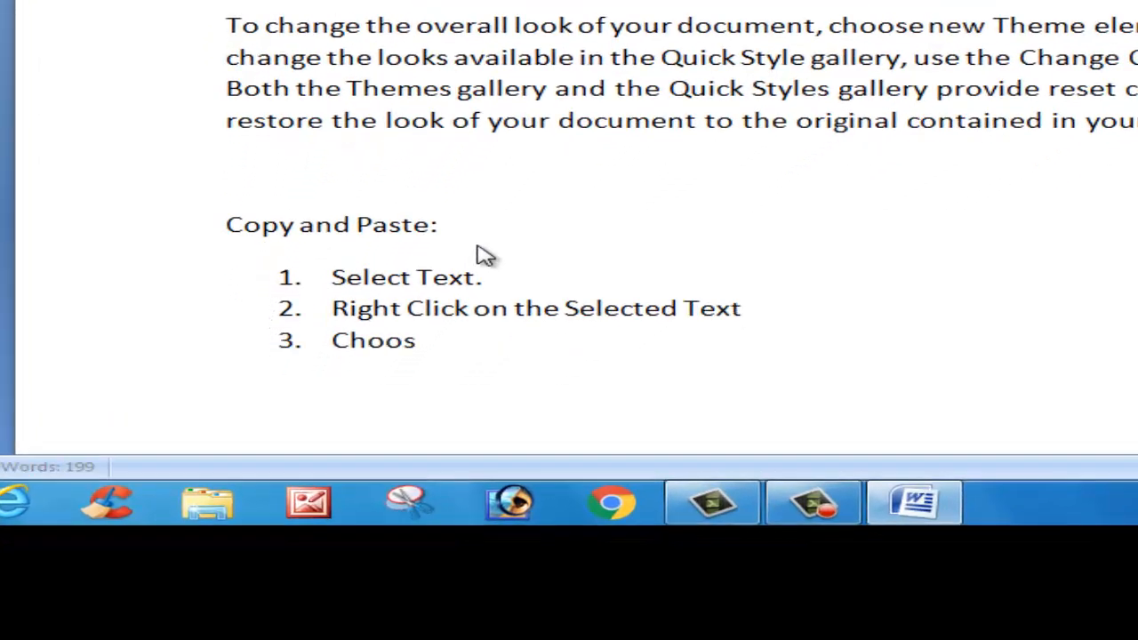
pyautogui.write('e Copy.')
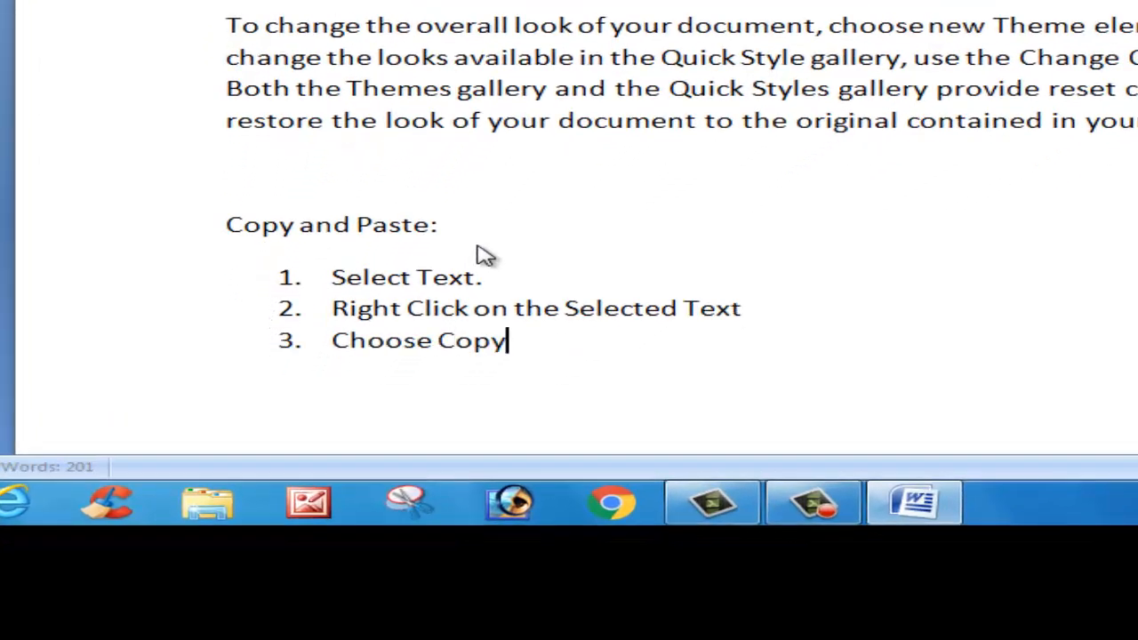
pyautogui.press('Return')
pyautogui.write('Pla')
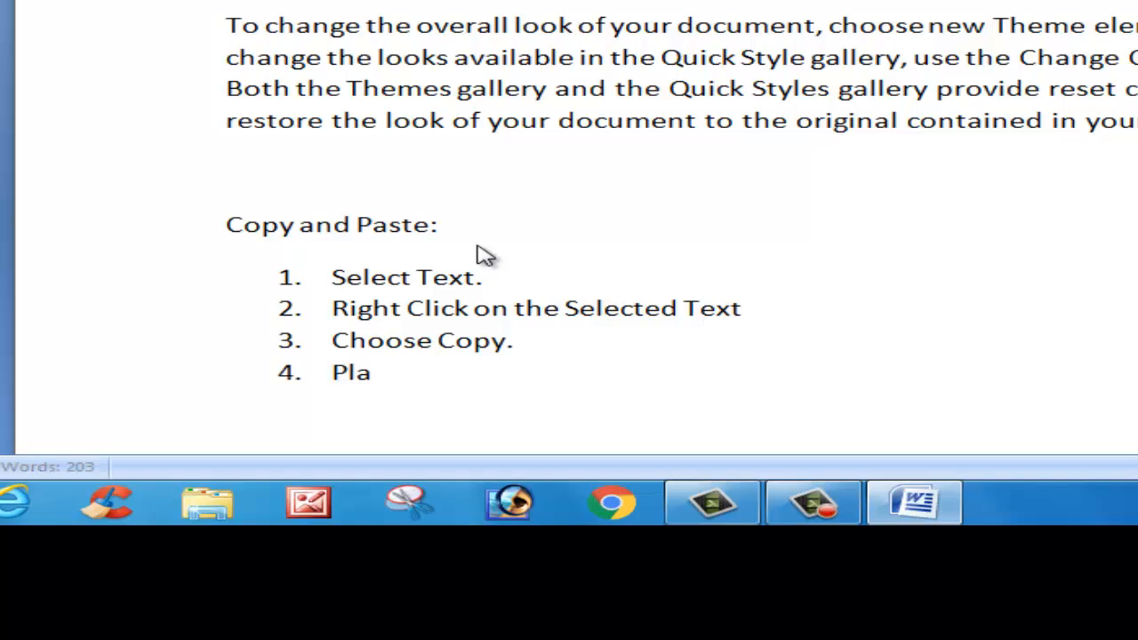
pyautogui.write('ce the cursor w')
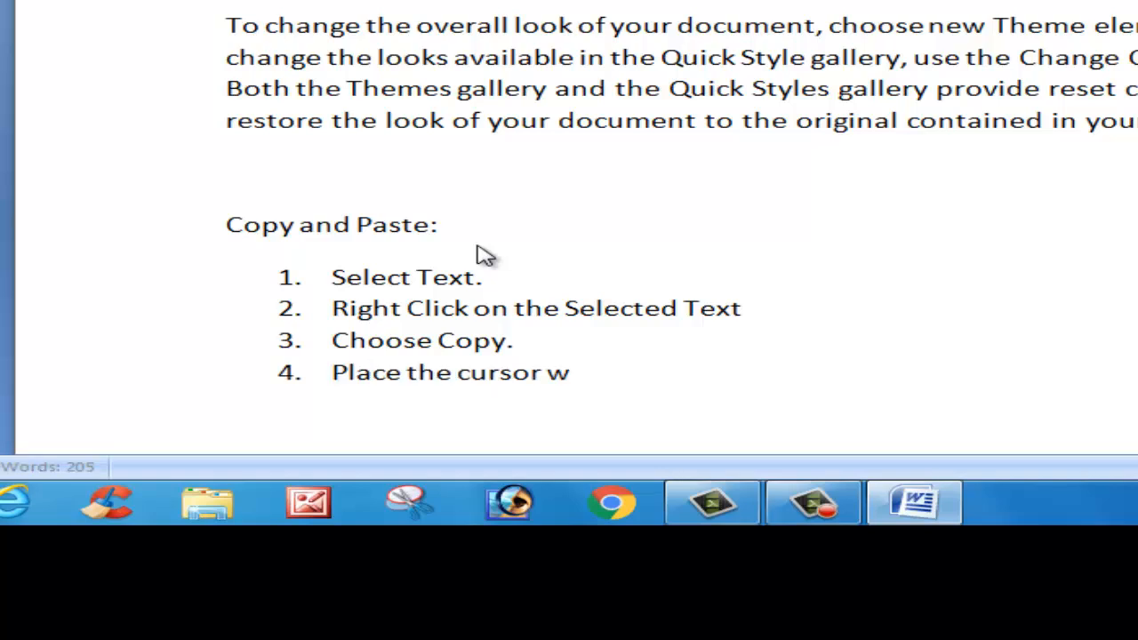
pyautogui.write('herever you')
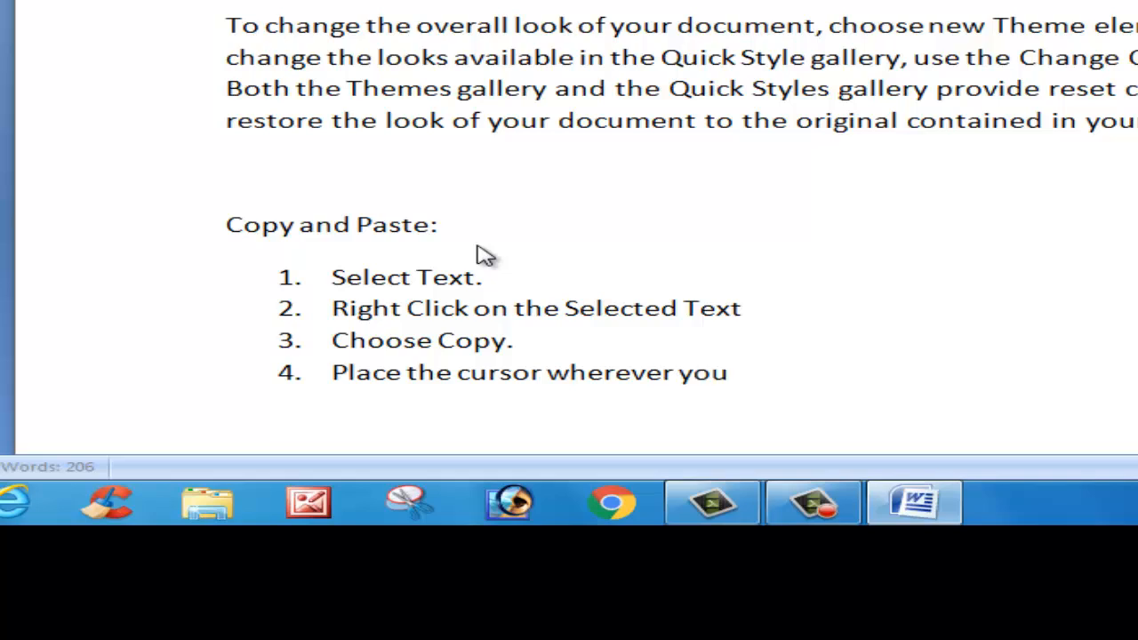
pyautogui.write(' want to paste.')
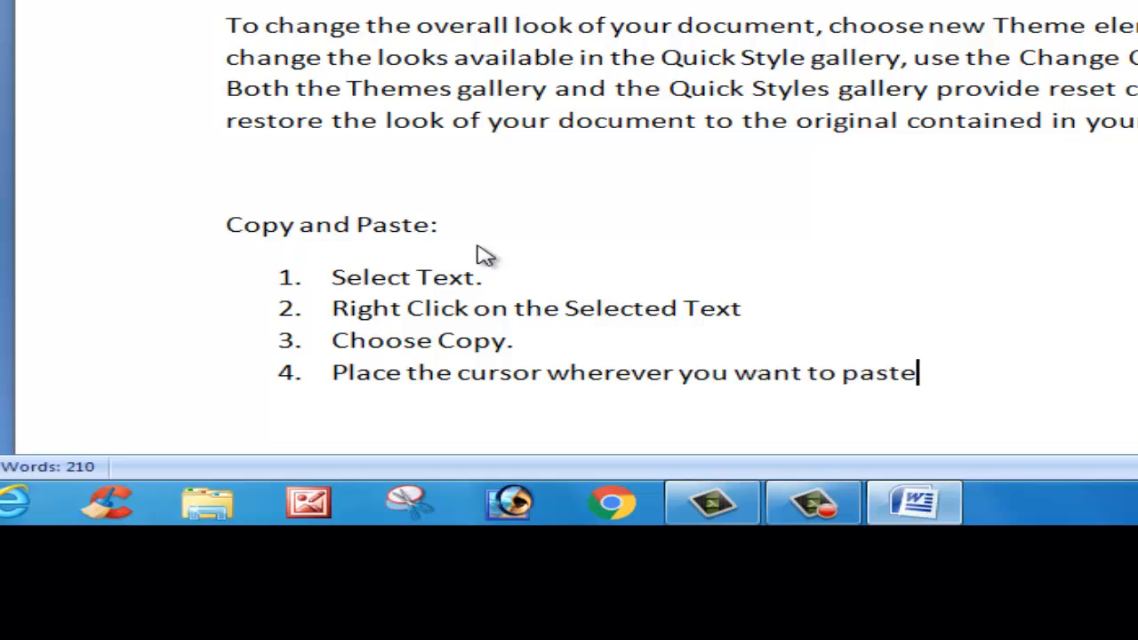
# - Add the fifth numbered item reading "Right click and choose paste option."
pyautogui.press('Return')
pyautogui.write('Ricl')
pyautogui.press('BackSpace')
pyautogui.press('BackSpace')
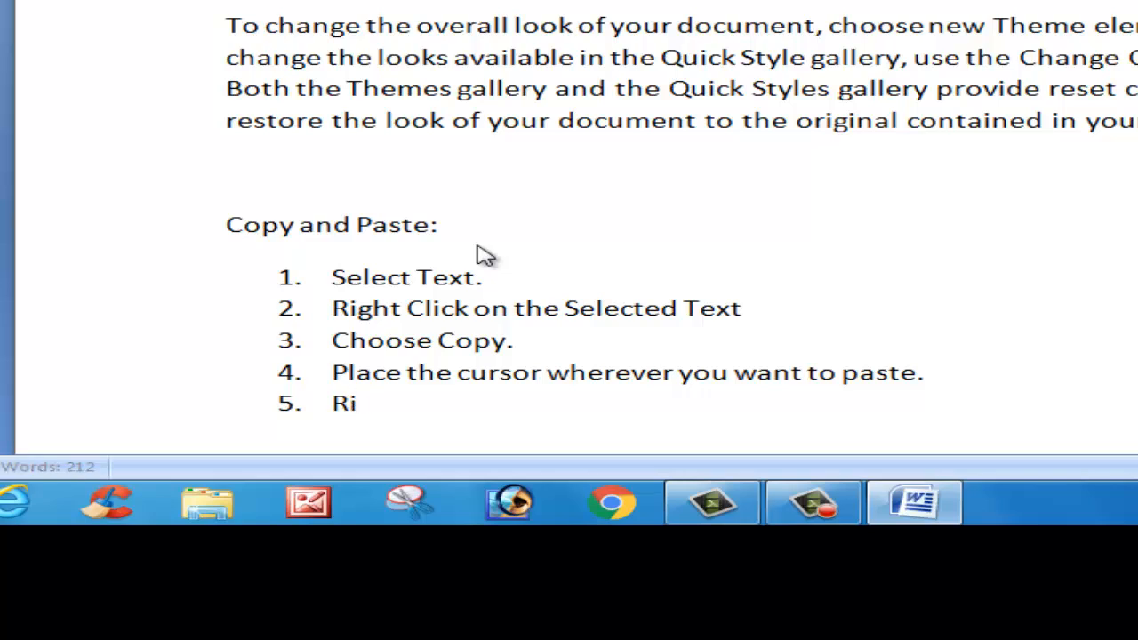
pyautogui.write('ght click na')
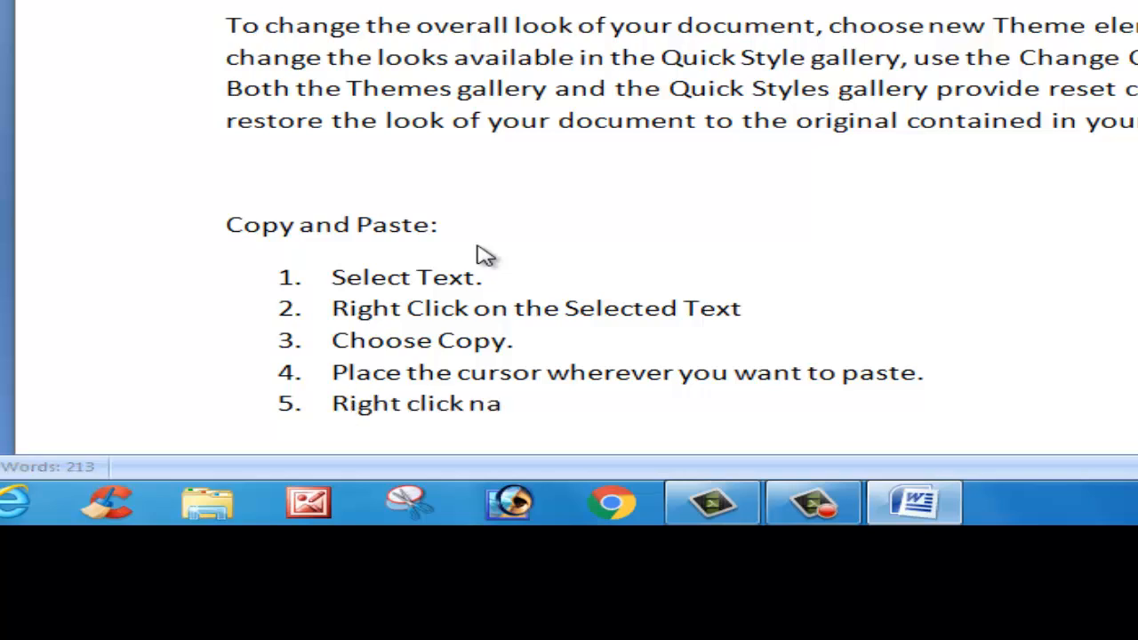
pyautogui.press('BackSpace')
pyautogui.press('BackSpace')
pyautogui.write('and choose p')
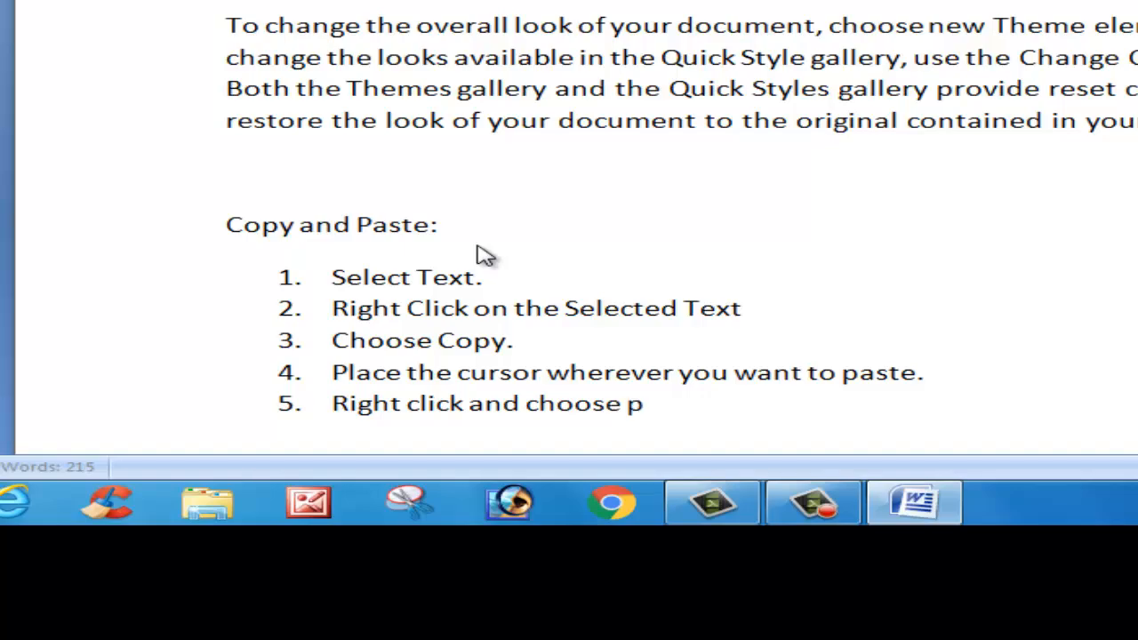
pyautogui.write('aste option')
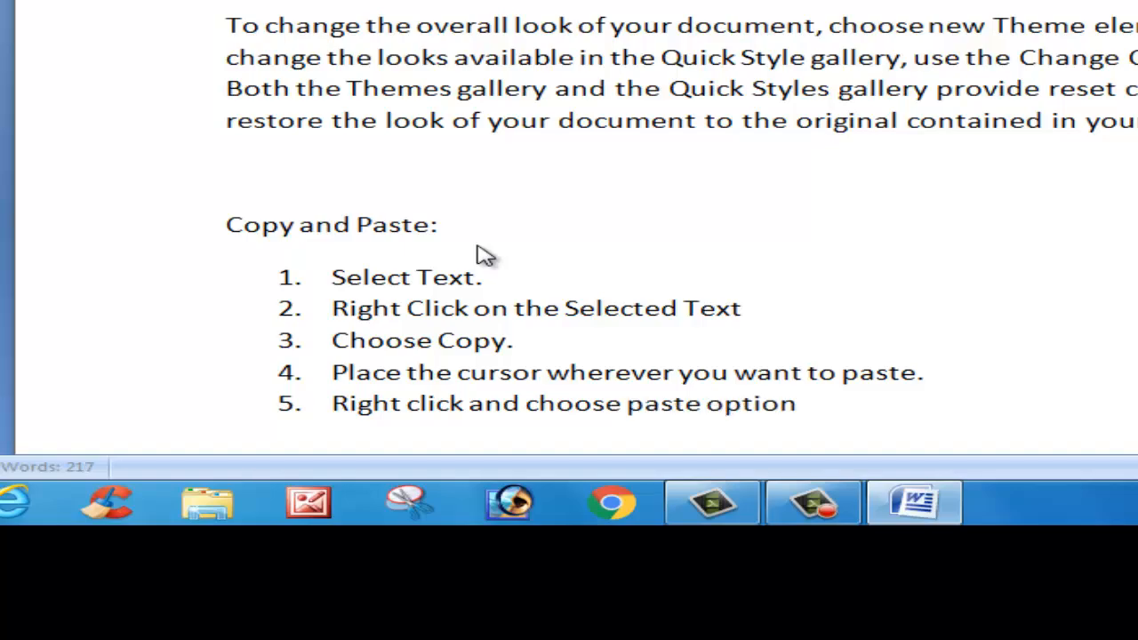
pyautogui.write('.')
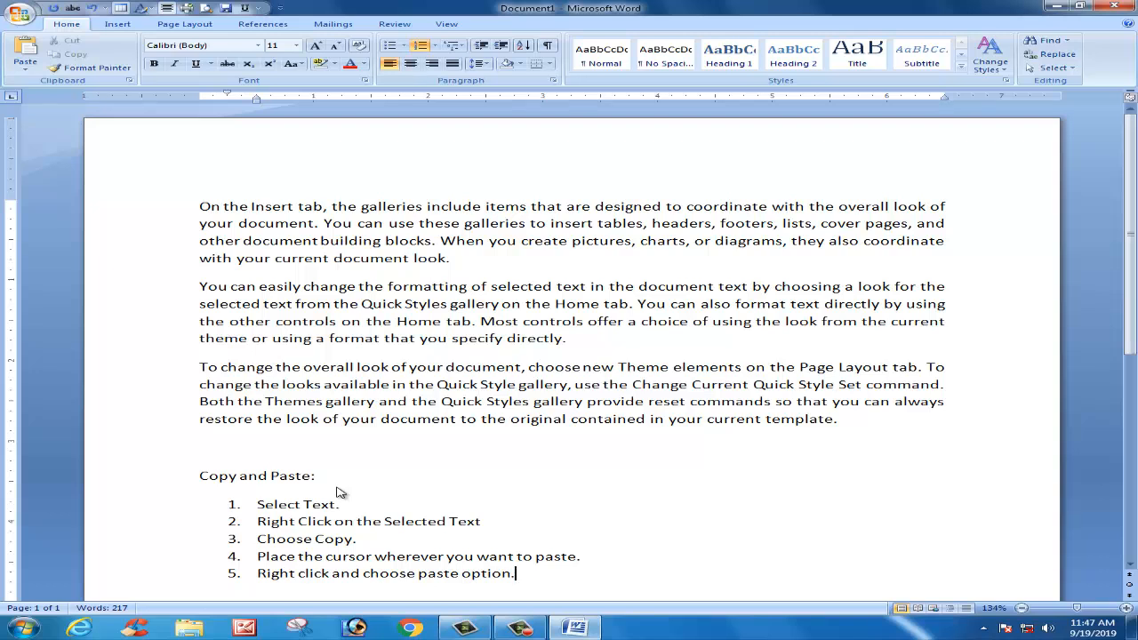
# - Add an unnumbered blank line after the list and insert the line "Method 1:" between the "Copy and Paste:" heading and the first item
pyautogui.press('Return')
pyautogui.press('Up')
pyautogui.press('Up')
pyautogui.press('Up')
pyautogui.press('Up')
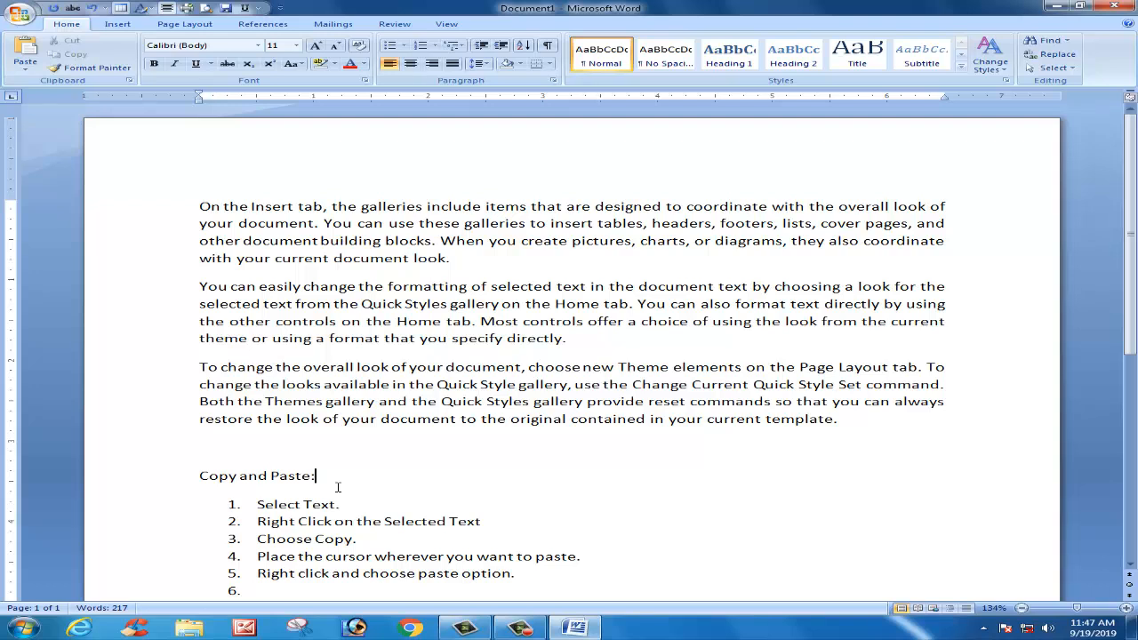
pyautogui.press('Return')
pyautogui.write('Metho')
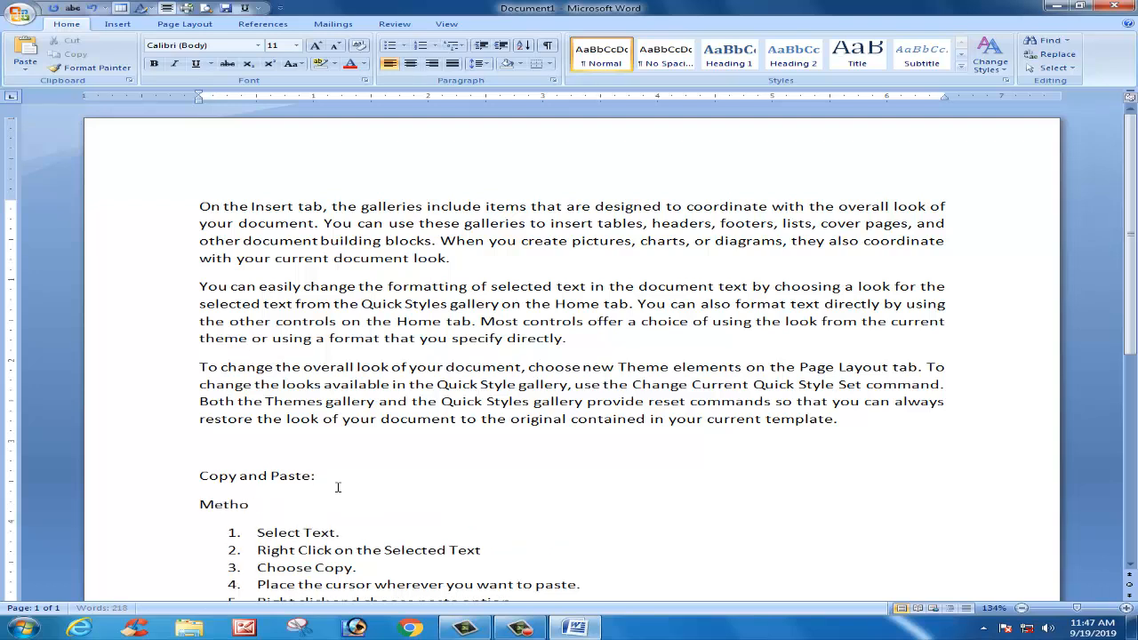
pyautogui.write('d 1:')
pyautogui.scroll(-2, 768, 360)
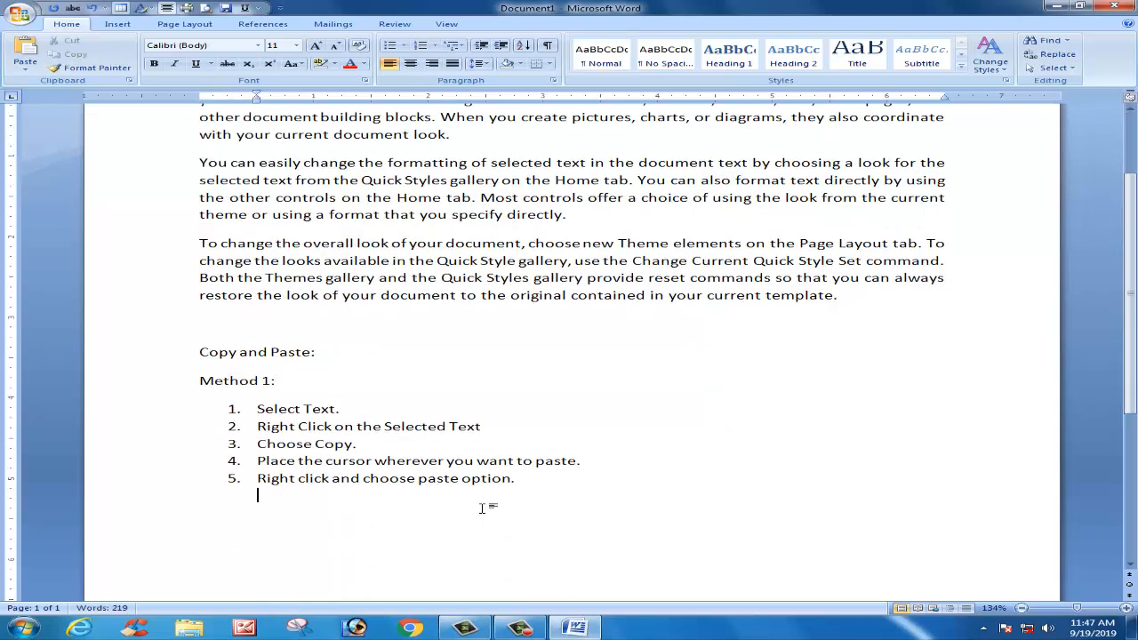
# - Copy the whole second paragraph, beginning "You can easily change the formatting"
pyautogui.scroll(2, 482, 507)
pyautogui.moveTo(196, 286); pyautogui.dragTo(715, 340)
pyautogui.rightClick(385, 322)
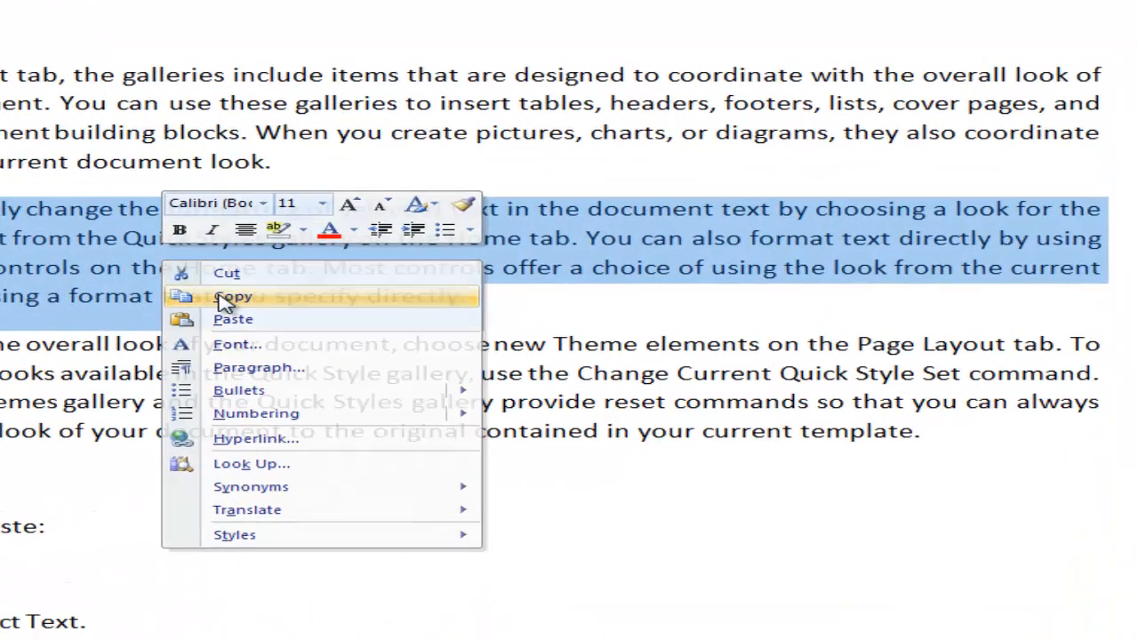
pyautogui.click(230, 297)
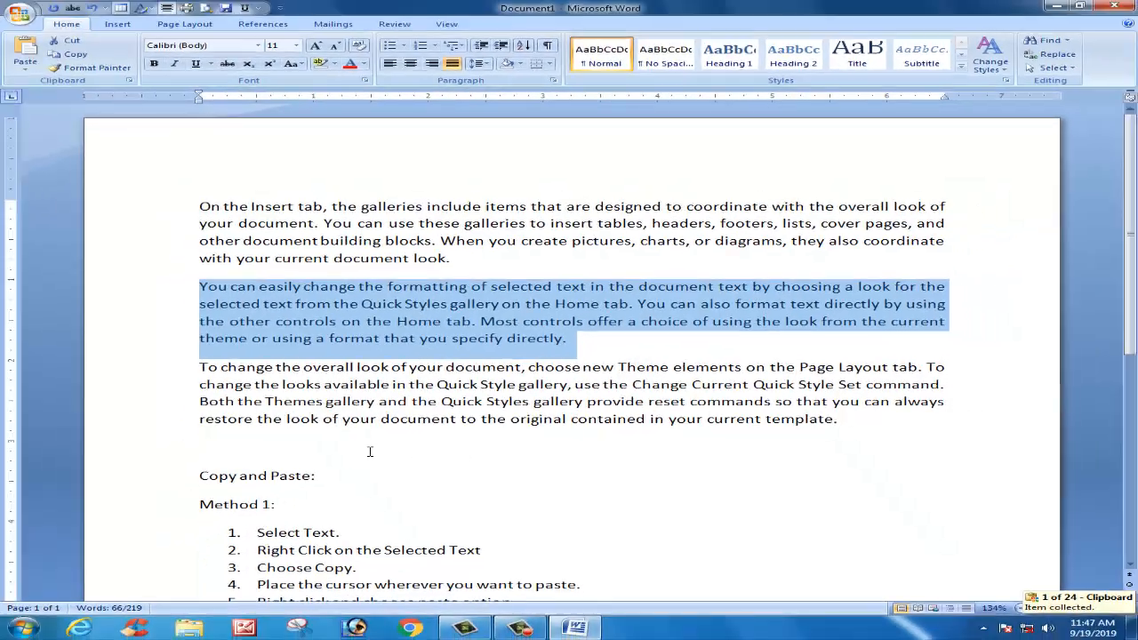
# - Paste the copied paragraph on a new line between the third paragraph and the "Copy and Paste:" heading
pyautogui.click(61, 482)
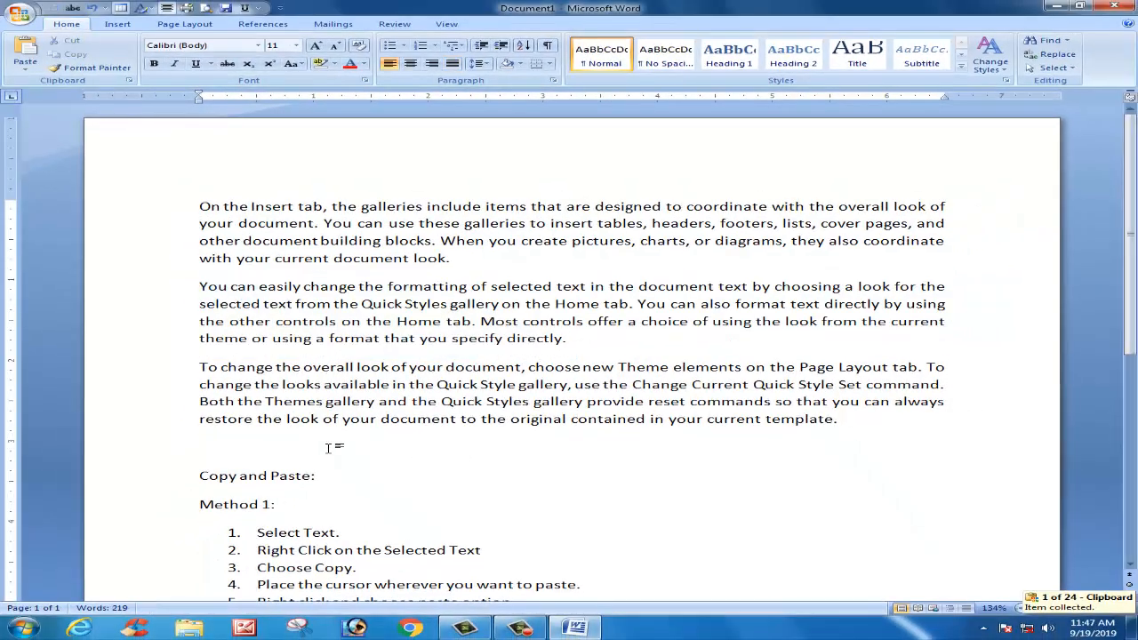
pyautogui.press('Return')
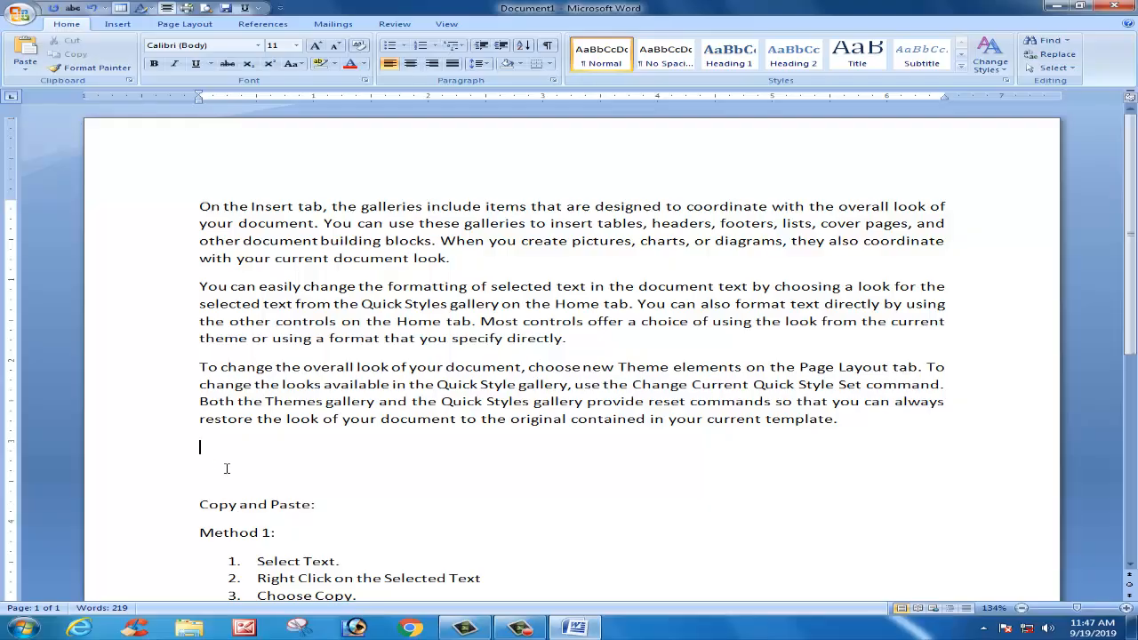
pyautogui.rightClick(226, 469)
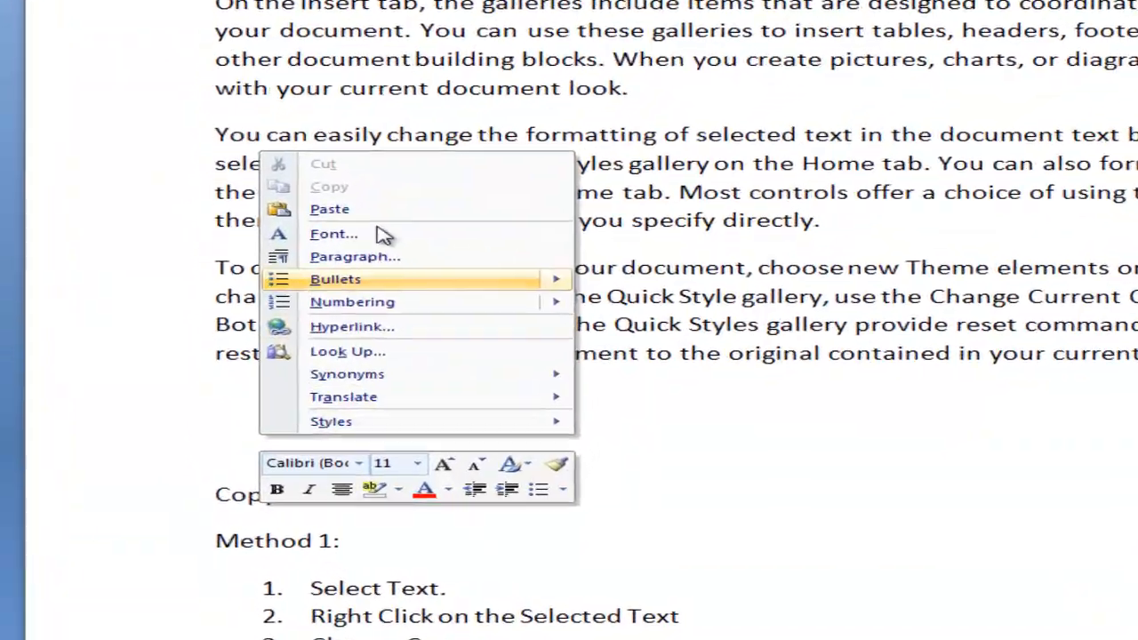
pyautogui.click(309, 332)
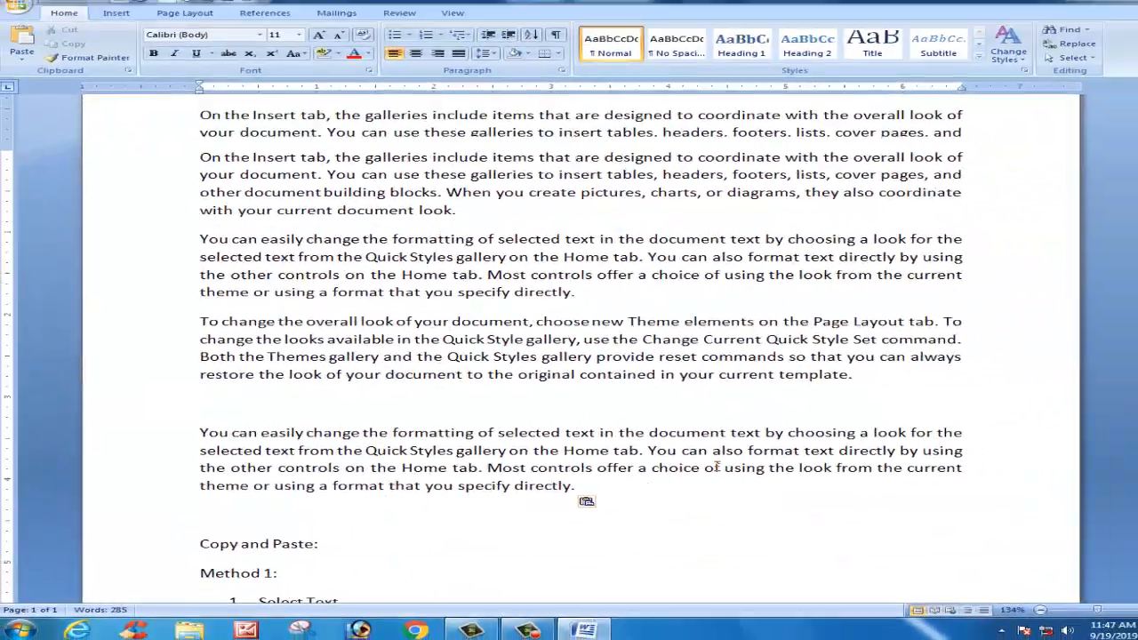
# - Below the Method 1 list, add the line "Method 2:" and start a new numbered list with "Select Text."
pyautogui.scroll(-5, 705, 467)
pyautogui.click(214, 434)
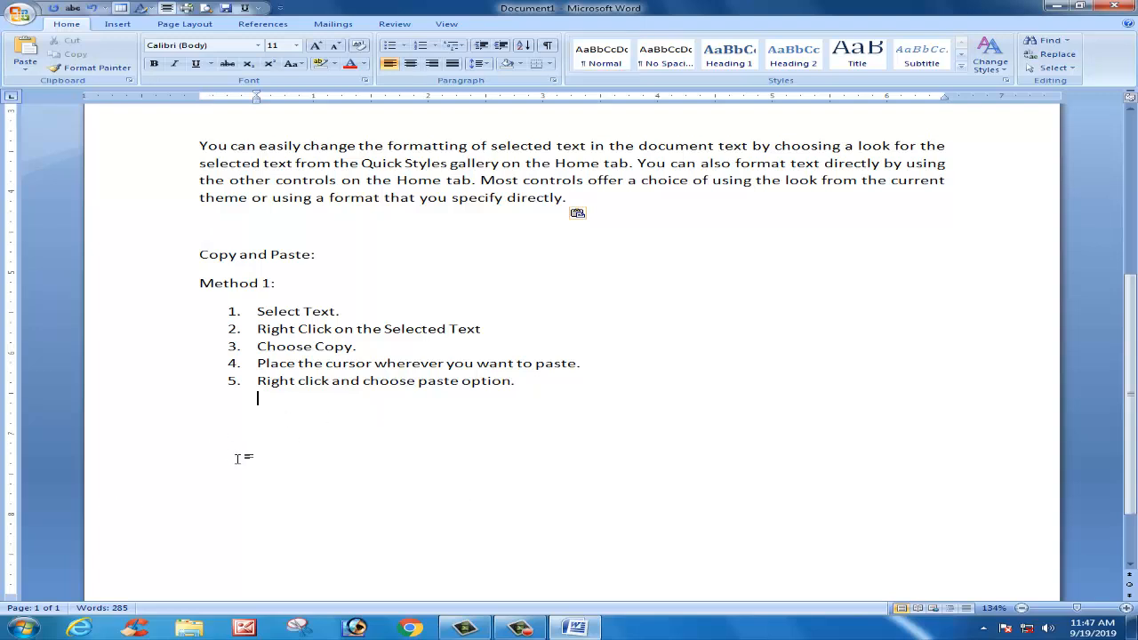
pyautogui.press('BackSpace')
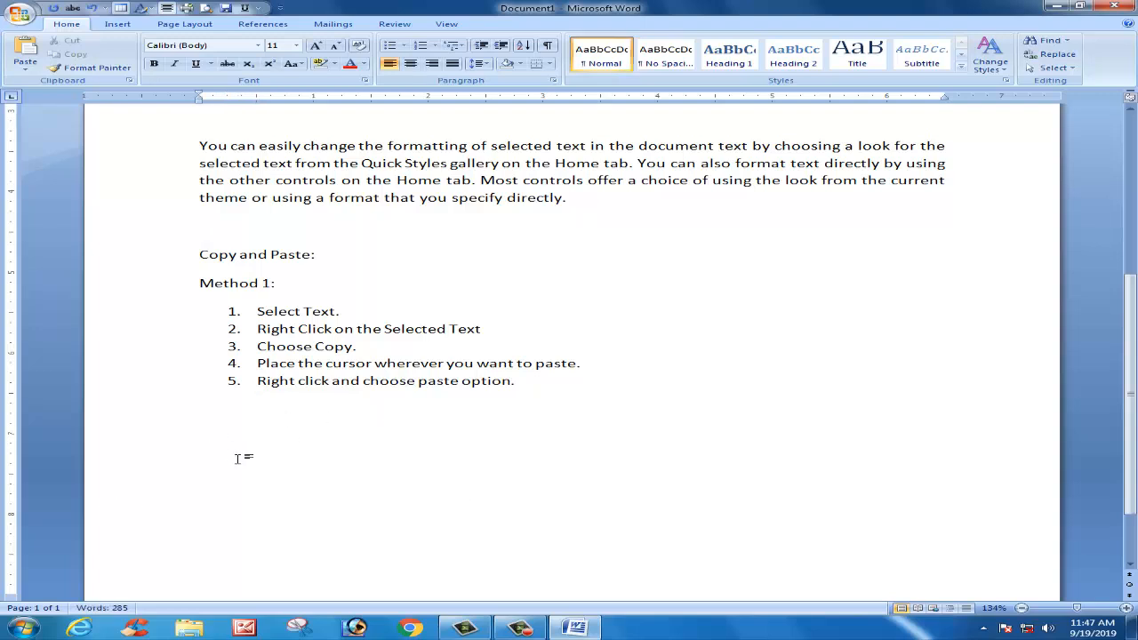
pyautogui.write('Method 2:')
pyautogui.press('Return')
pyautogui.write('1. Se')
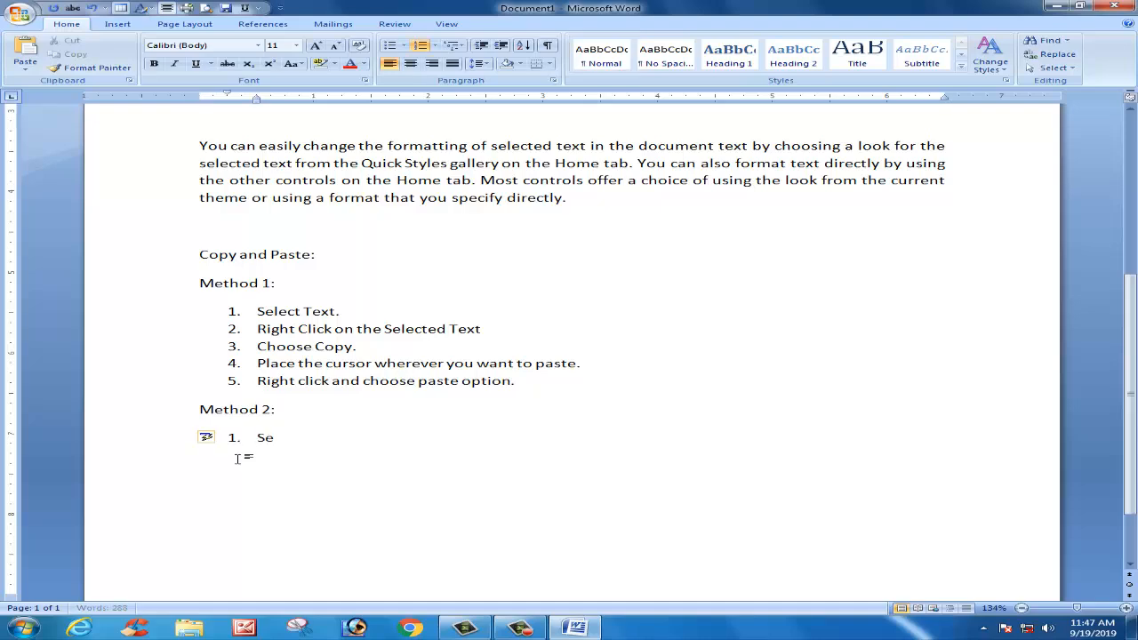
pyautogui.write('lect Text.')
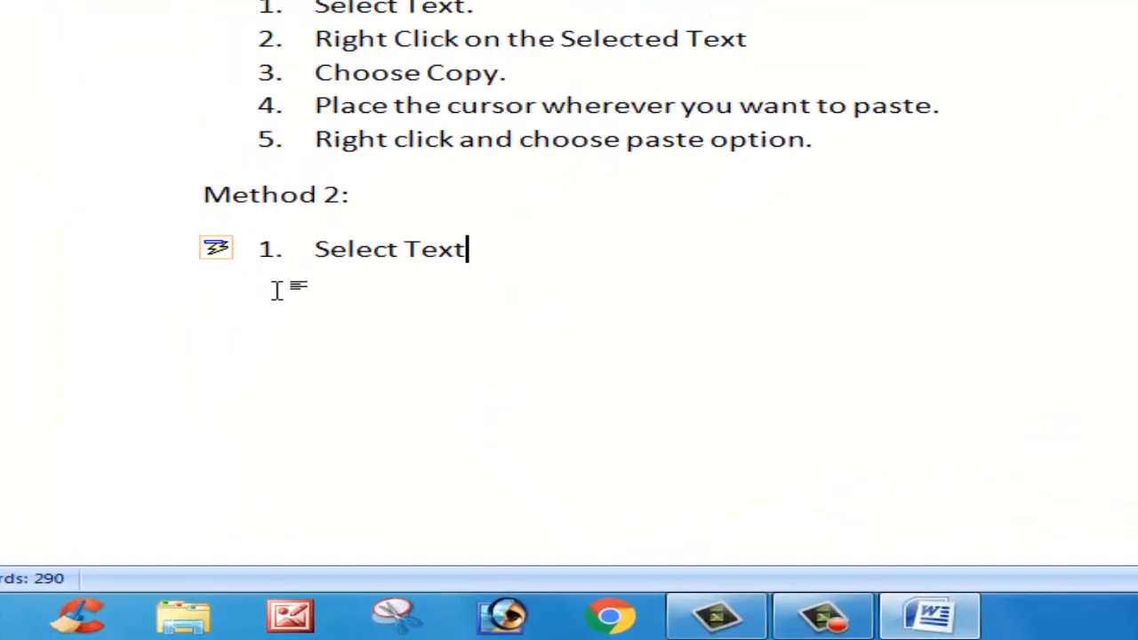
# - Add the second Method 2 item reading "Press and Hold the Ctrl Key on the Keyboard."
pyautogui.press('Return')
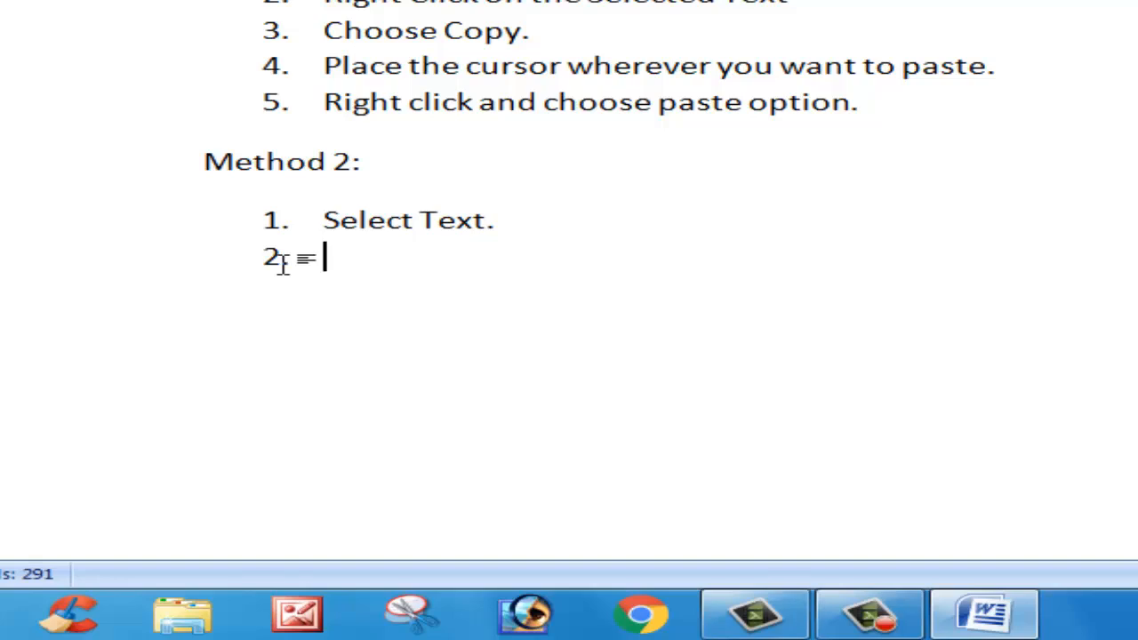
pyautogui.write('Pre')
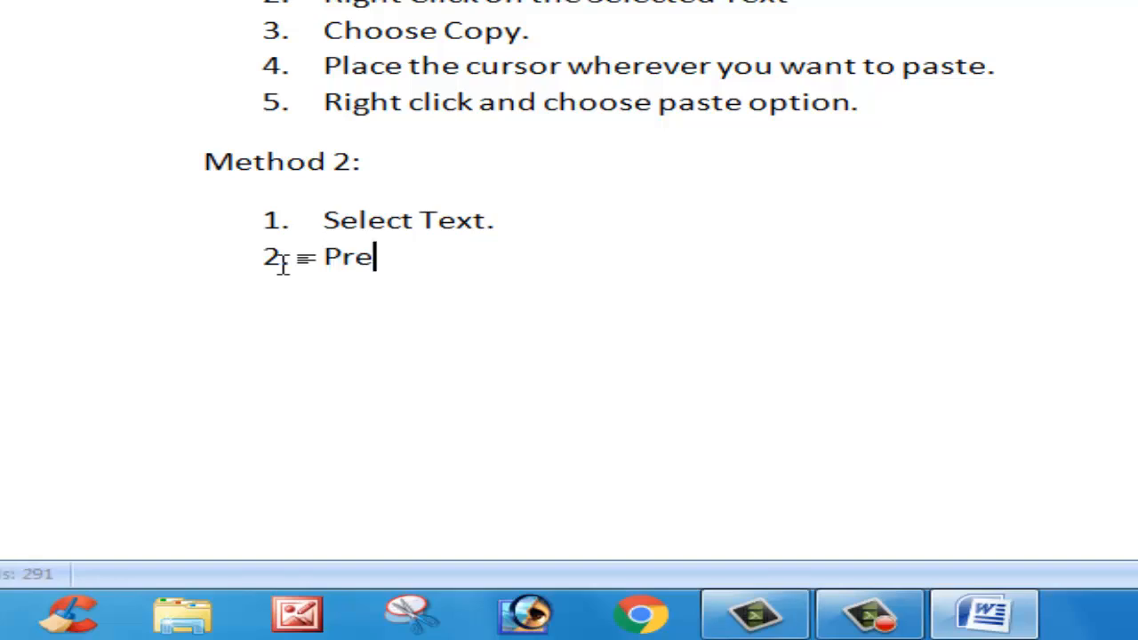
pyautogui.write('ss and Hol')
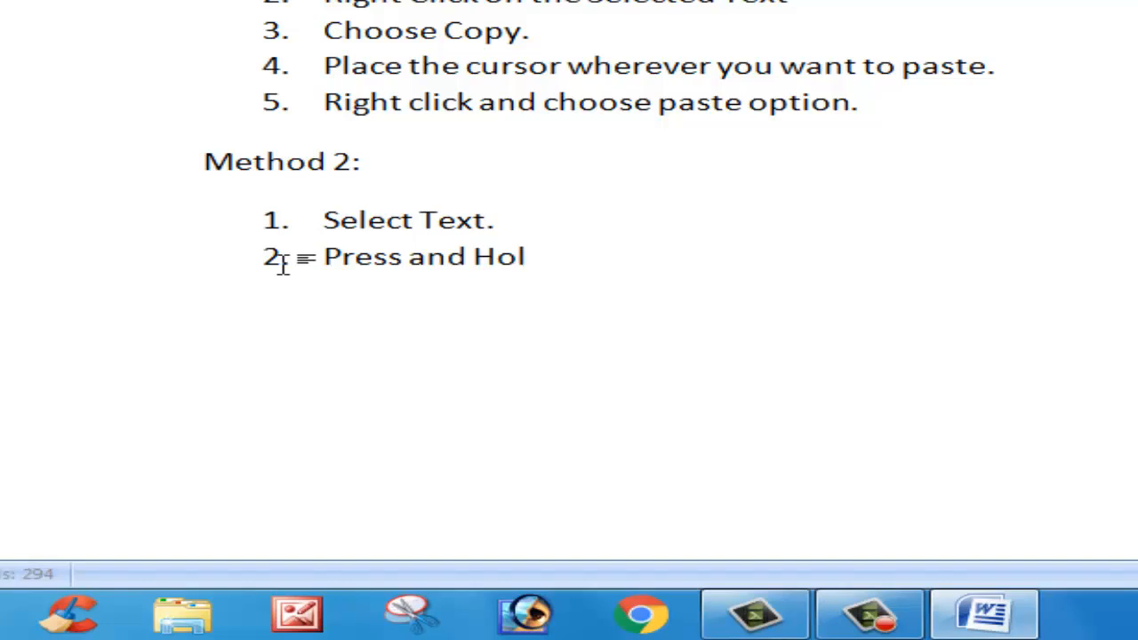
pyautogui.write('d the Ctru')
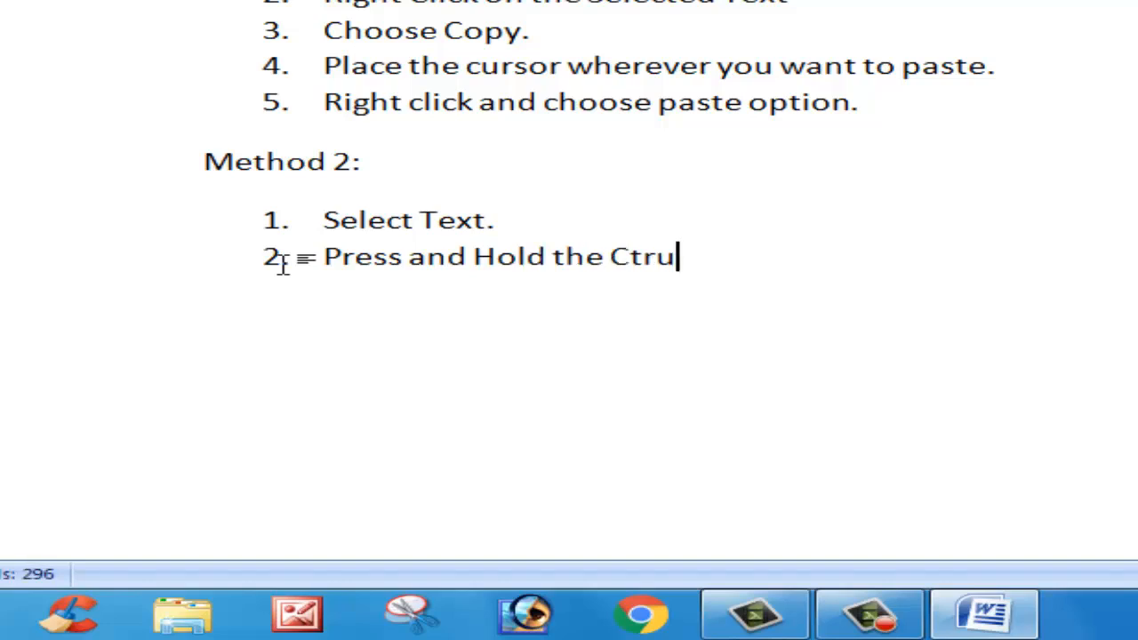
pyautogui.press('BackSpace')
pyautogui.write('l Key on')
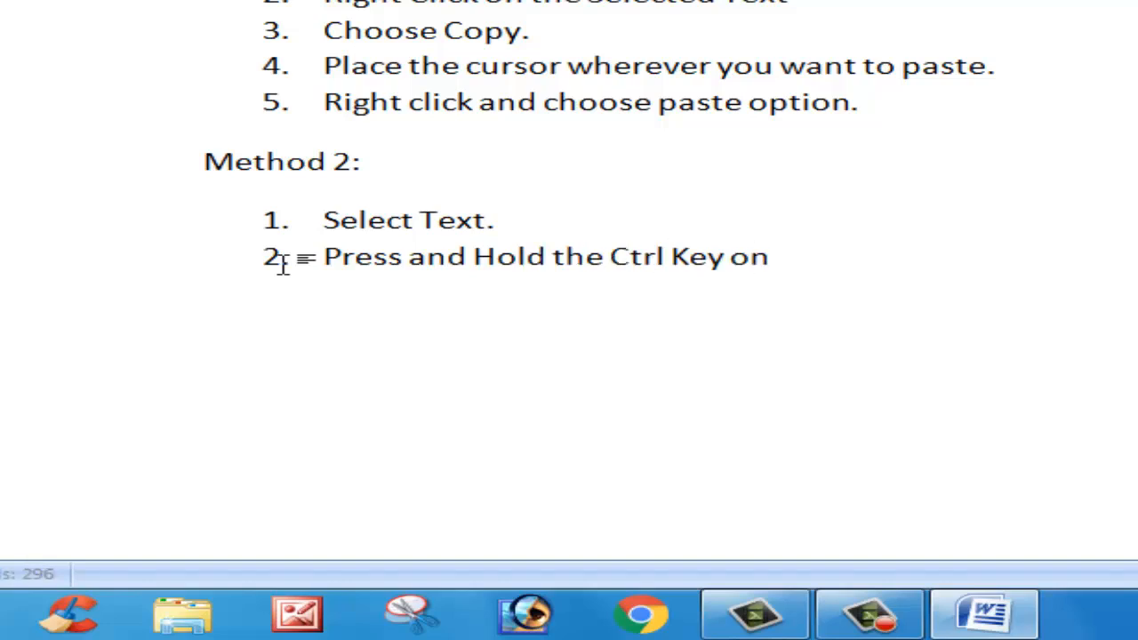
pyautogui.write(' the Keyboard.')
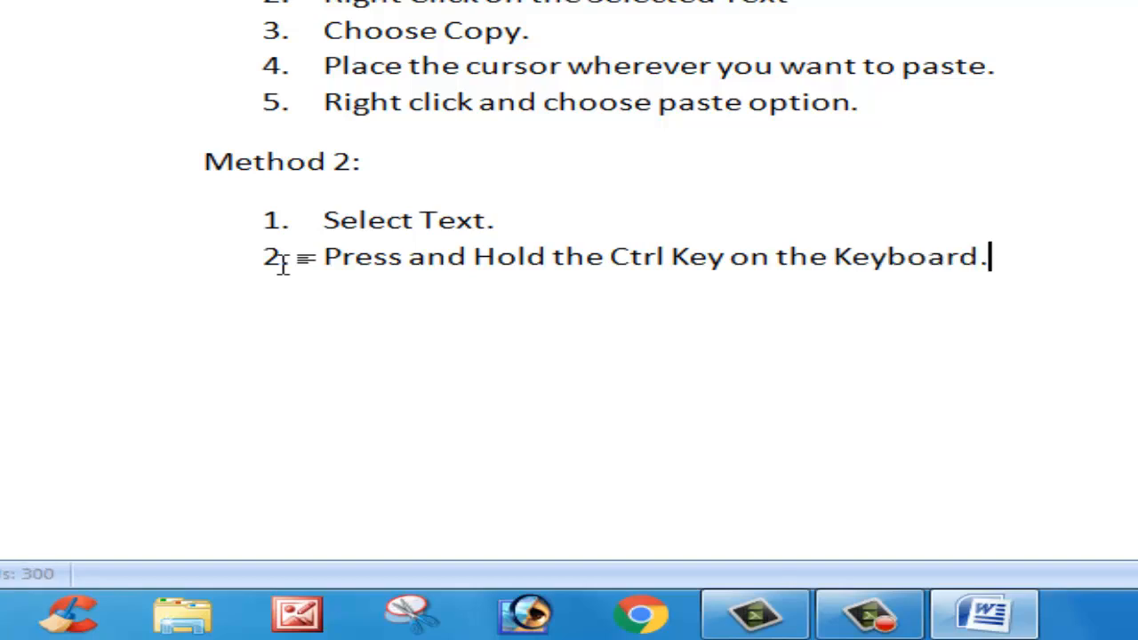
# - Add the third Method 2 item reading "Press C for Copy."
pyautogui.press('Return')
pyautogui.write('pre')
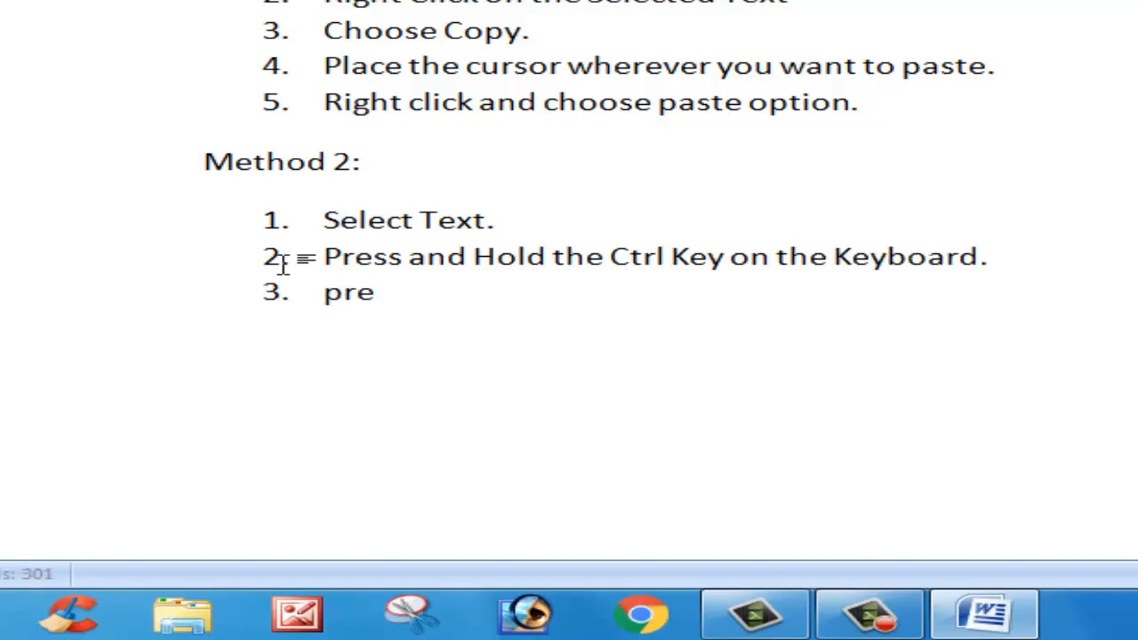
pyautogui.write('ss C')
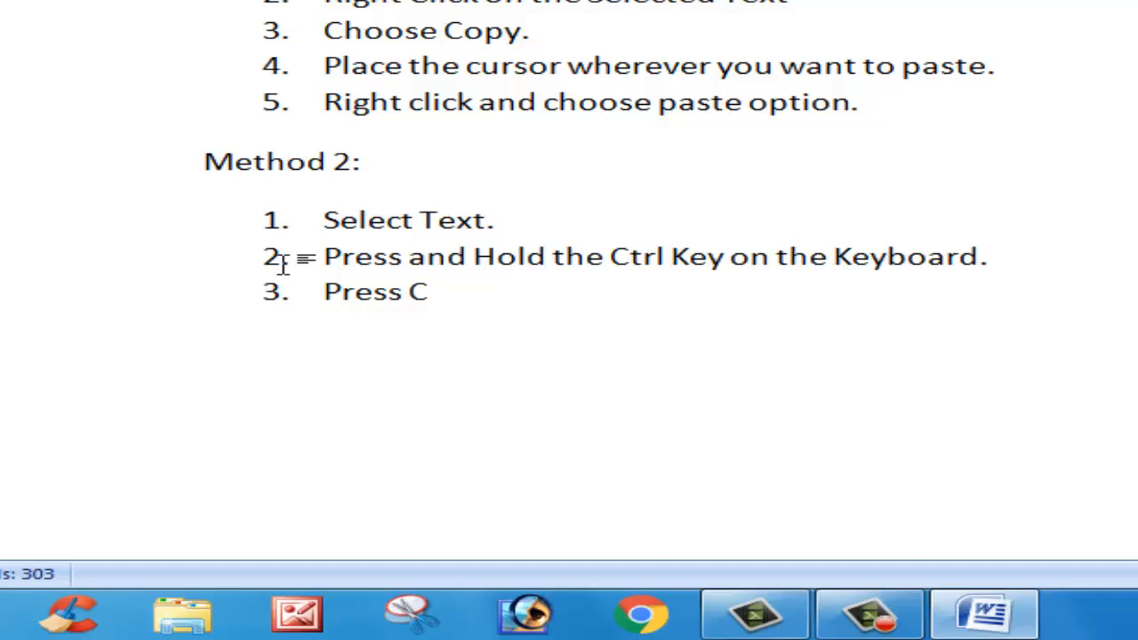
pyautogui.write(' for Cop')
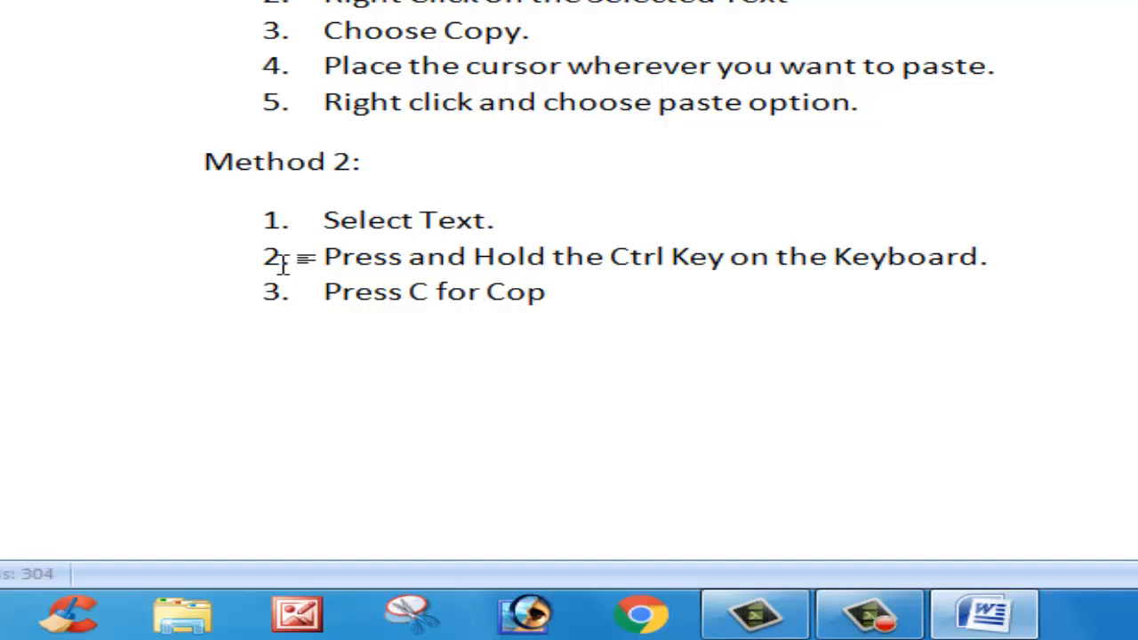
pyautogui.write('y.')
# - Add the fourth Method 2 item reading "Place the cursor wherever you want to paste."
pyautogui.press('Return')
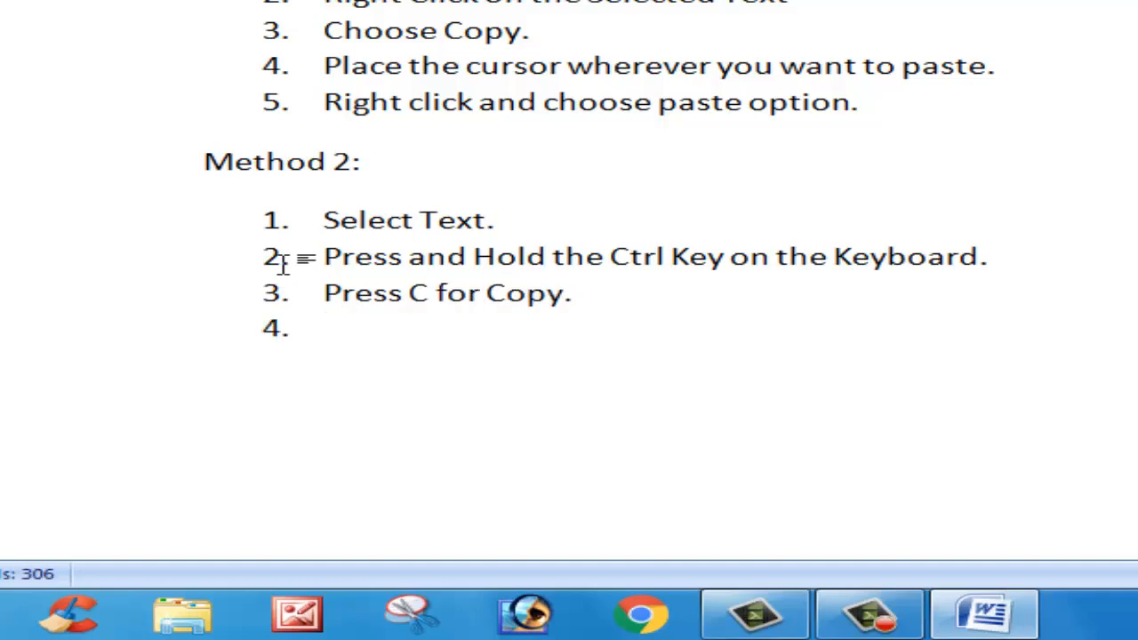
pyautogui.write('Place the curs')
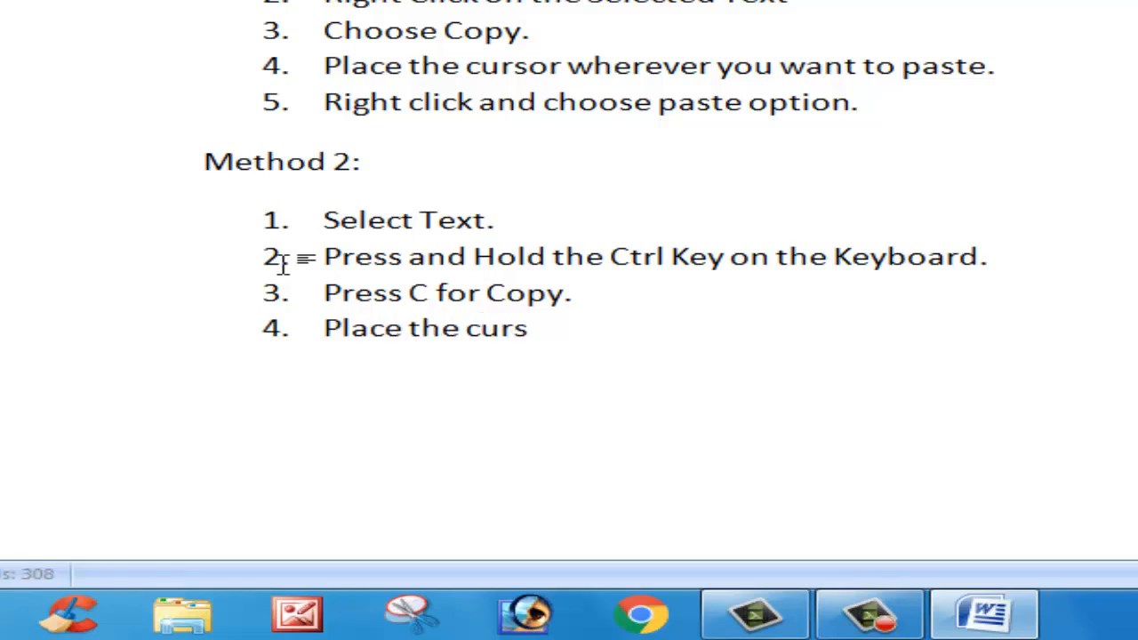
pyautogui.write('or wherever you')
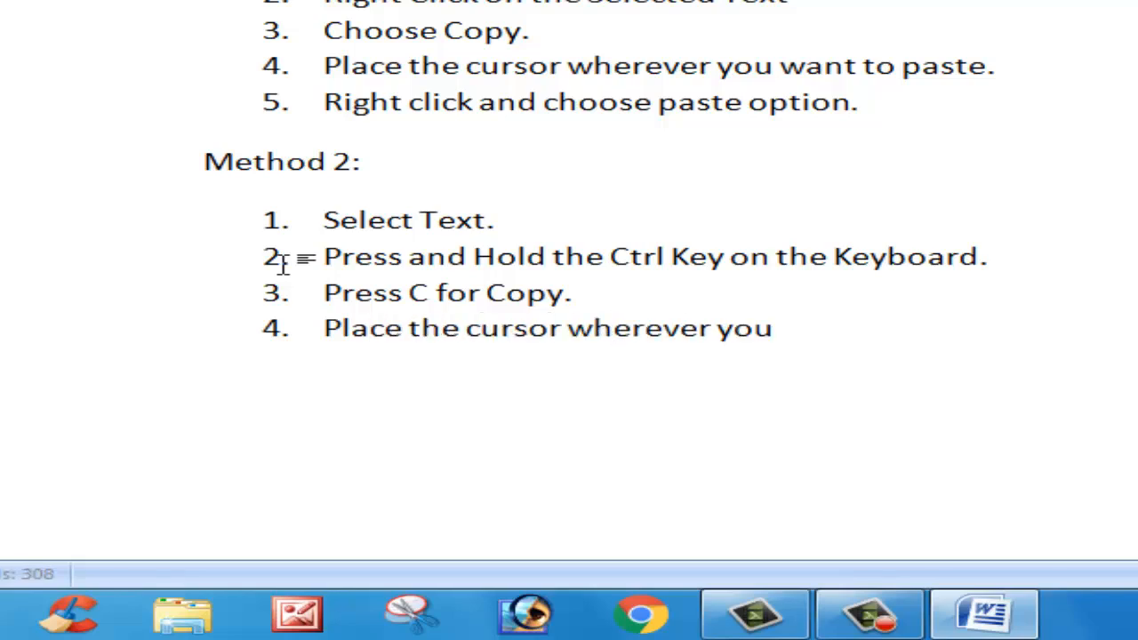
pyautogui.write(' want to paste')
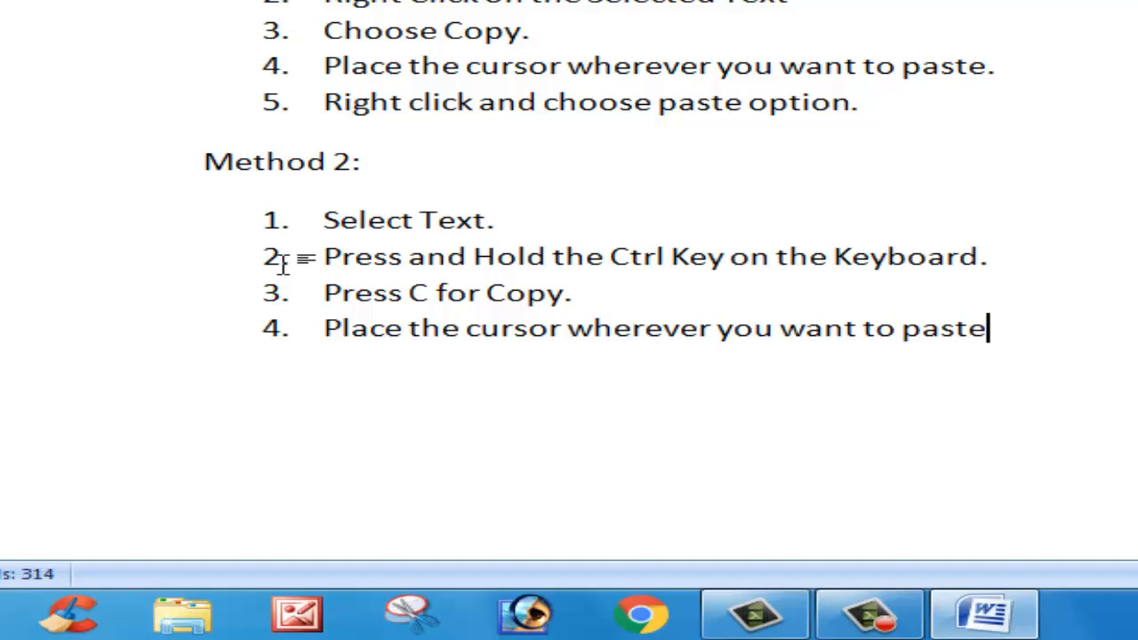
pyautogui.write('.')
# - Add the fifth Method 2 item reading "Press and Hold the ctrl key on the keyboard."
pyautogui.press('Return')
pyautogui.write('Pre')
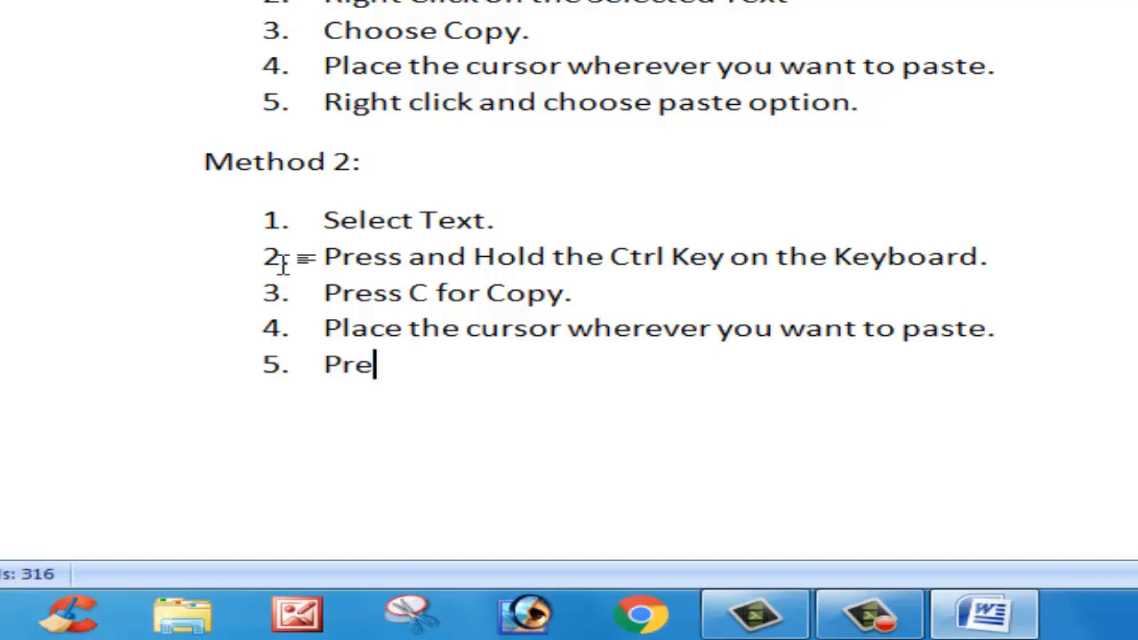
pyautogui.write('ss and')
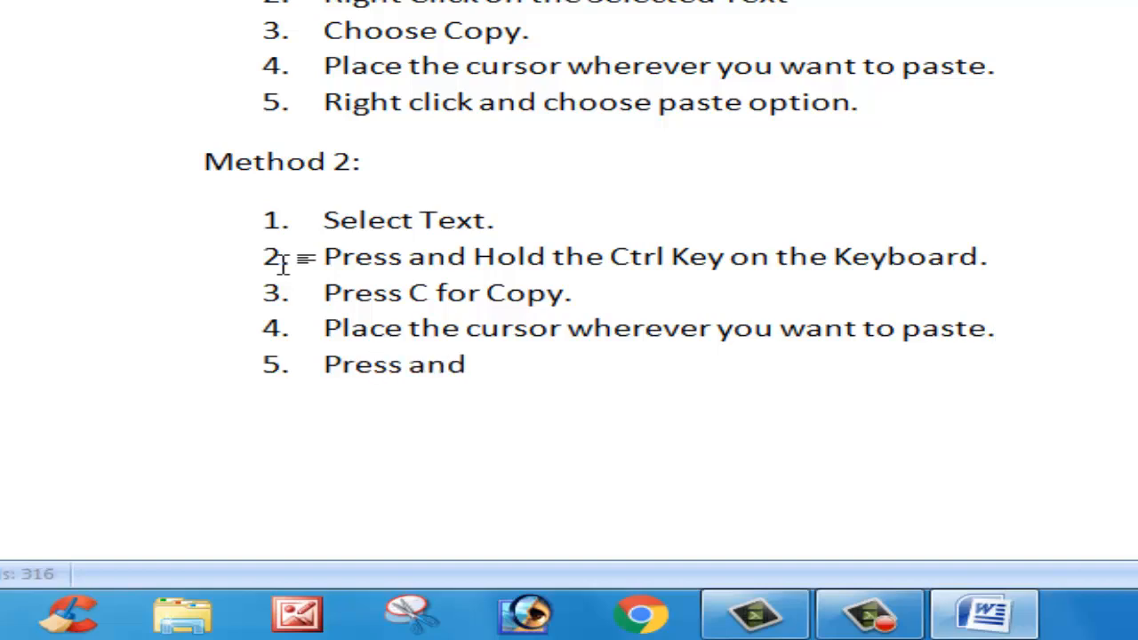
pyautogui.write(' Hold the ctrul')
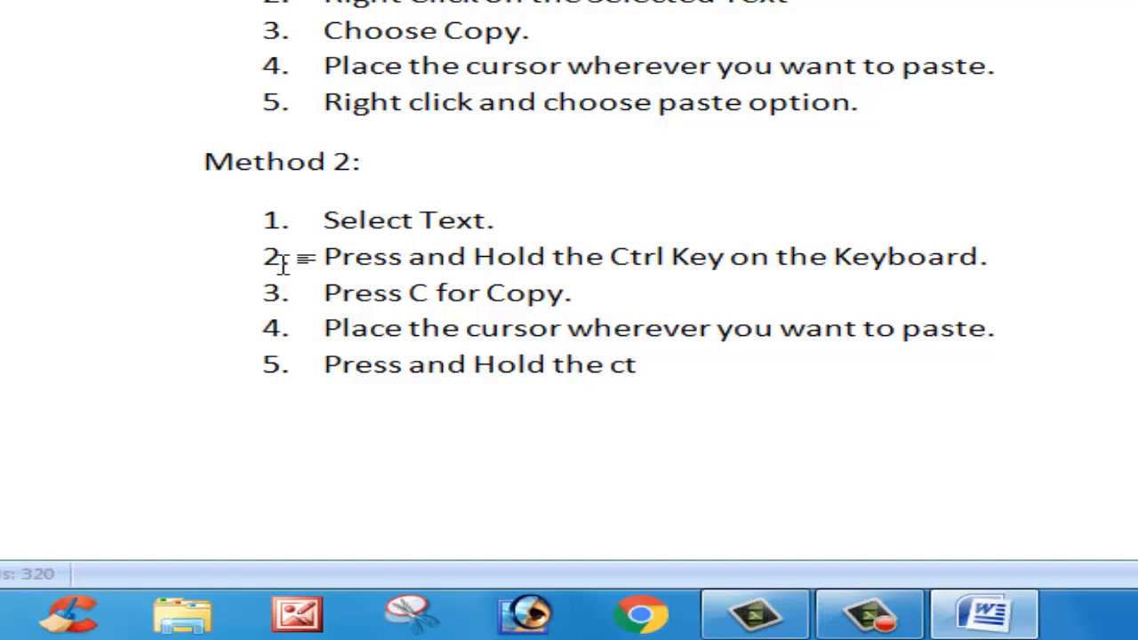
pyautogui.press('BackSpace')
pyautogui.press('BackSpace')
pyautogui.press('BackSpace')
pyautogui.write('l key on the ')
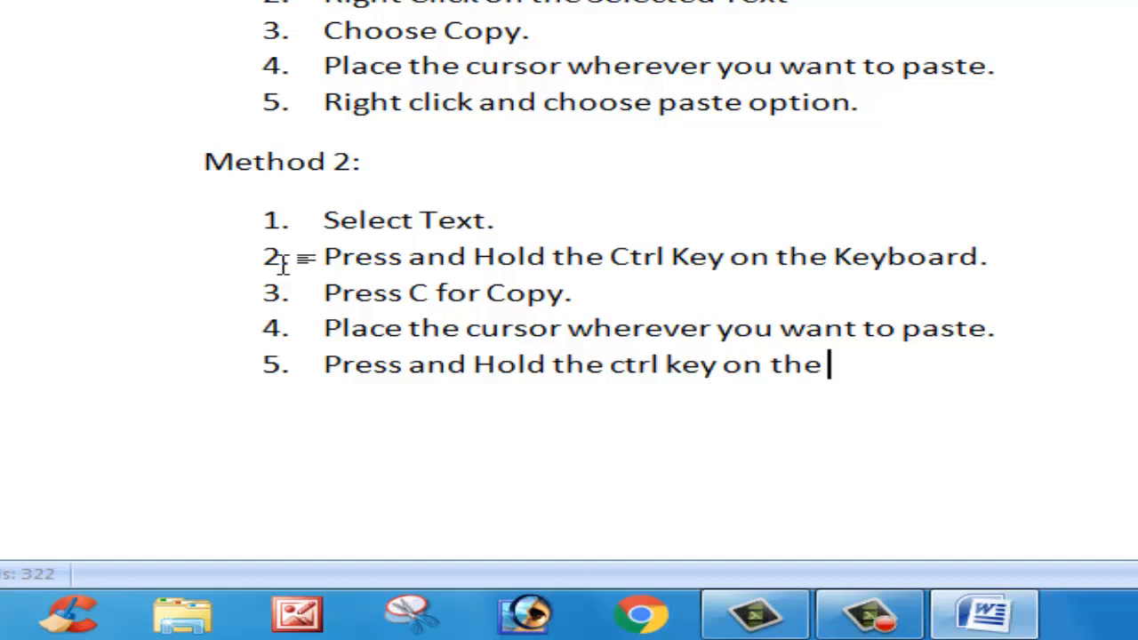
pyautogui.write('keyboard.')
# - Add the sixth Method 2 item reading "And Press V for Paste."
pyautogui.press('Return')
pyautogui.write('And')
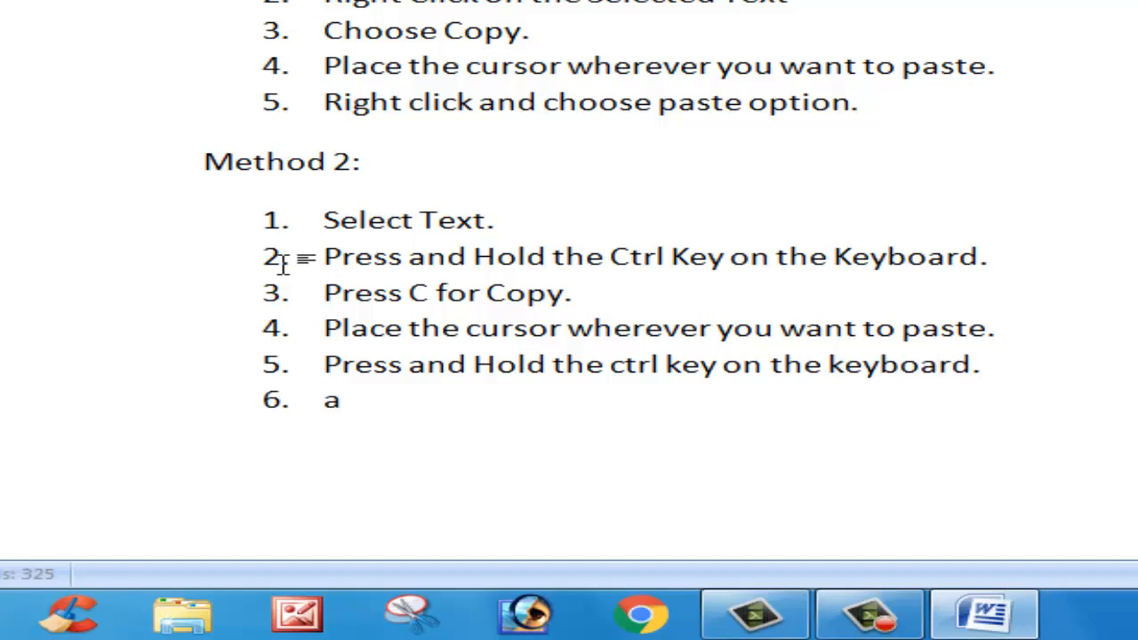
pyautogui.write(' Press C')
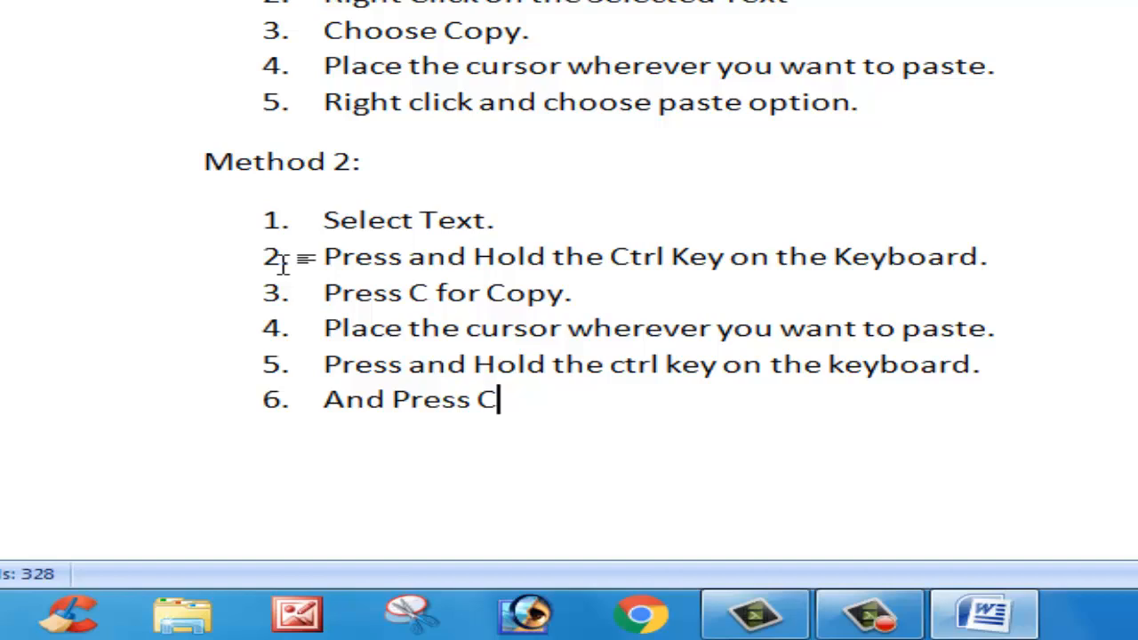
pyautogui.press('BackSpace')
pyautogui.write('V for Pas')
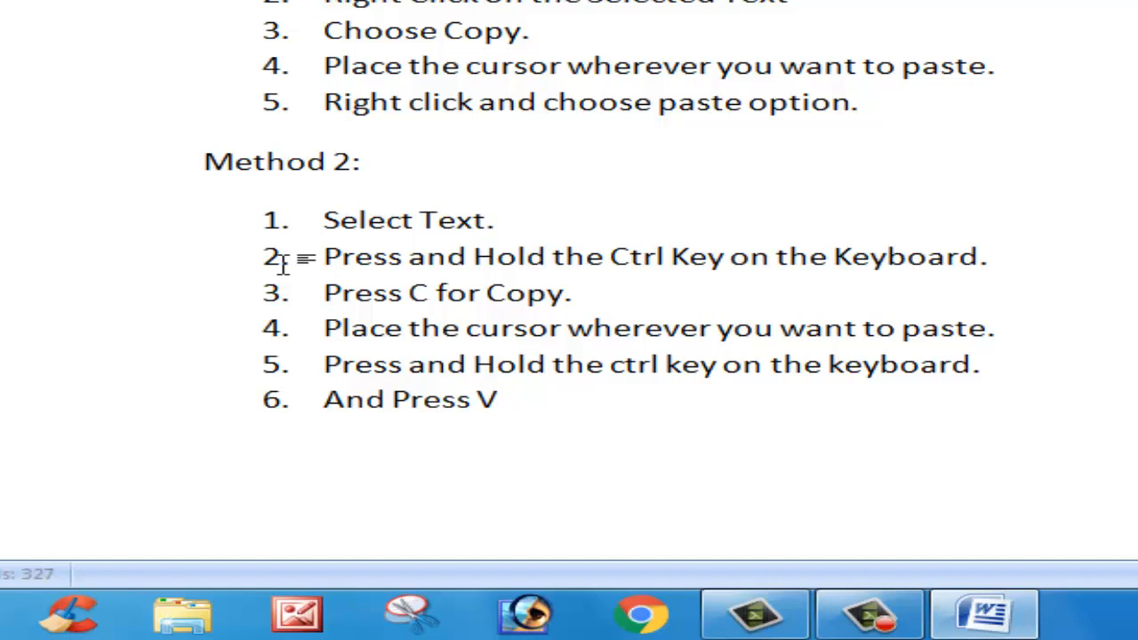
pyautogui.write('te')
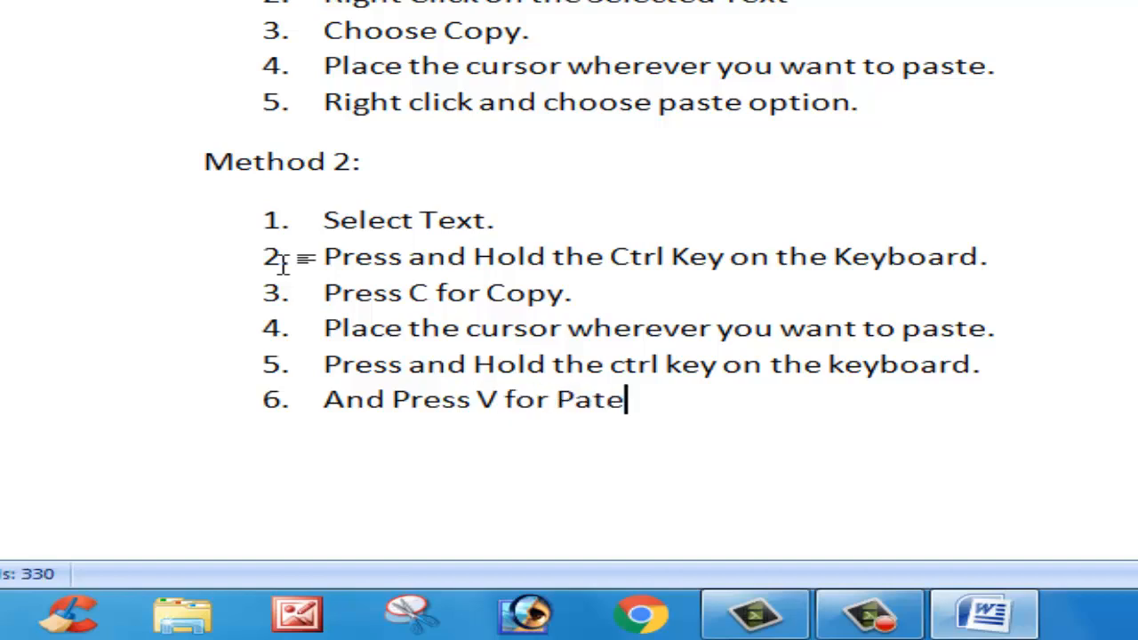
pyautogui.press('BackSpace')
pyautogui.press('BackSpace')
pyautogui.write('ste.')
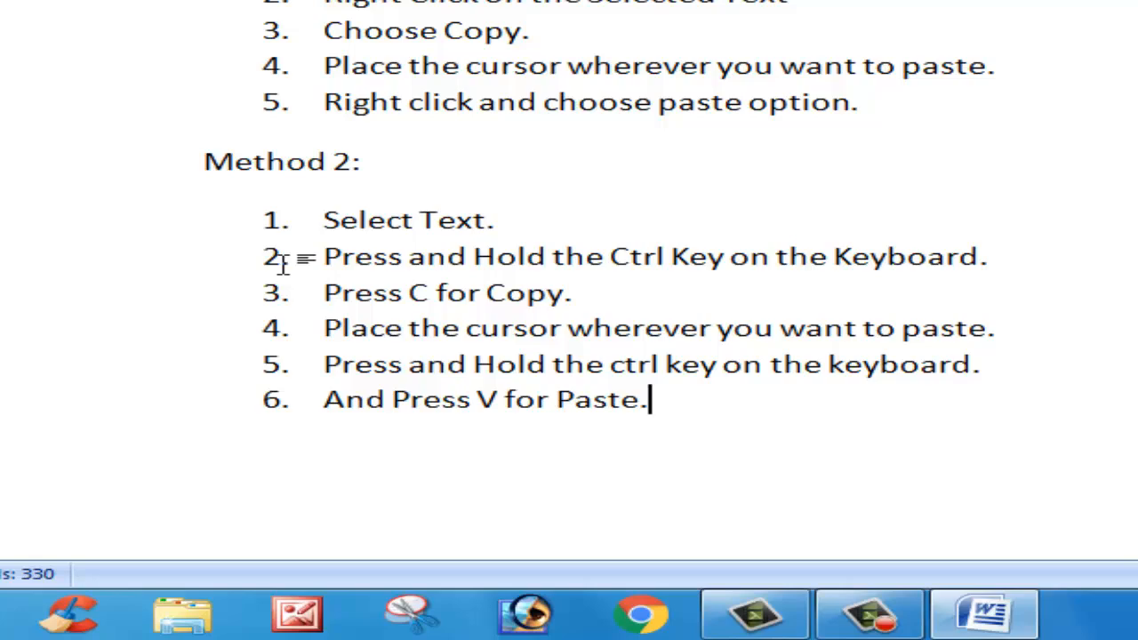
# - Copy the second paragraph, "You can easily change the formatting", and paste it on a new line just above the "Copy and Paste:" heading
pyautogui.scroll(5, 394, 254)
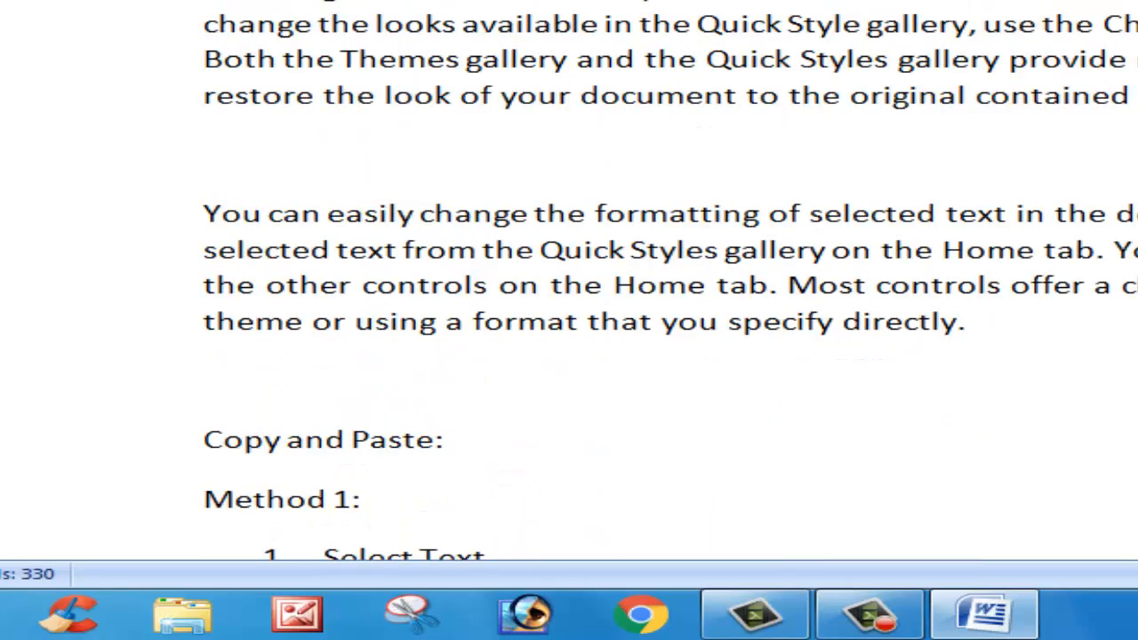
pyautogui.moveTo(204, 33); pyautogui.dragTo(447, 299)
pyautogui.hotkey('ctrl', 'c')
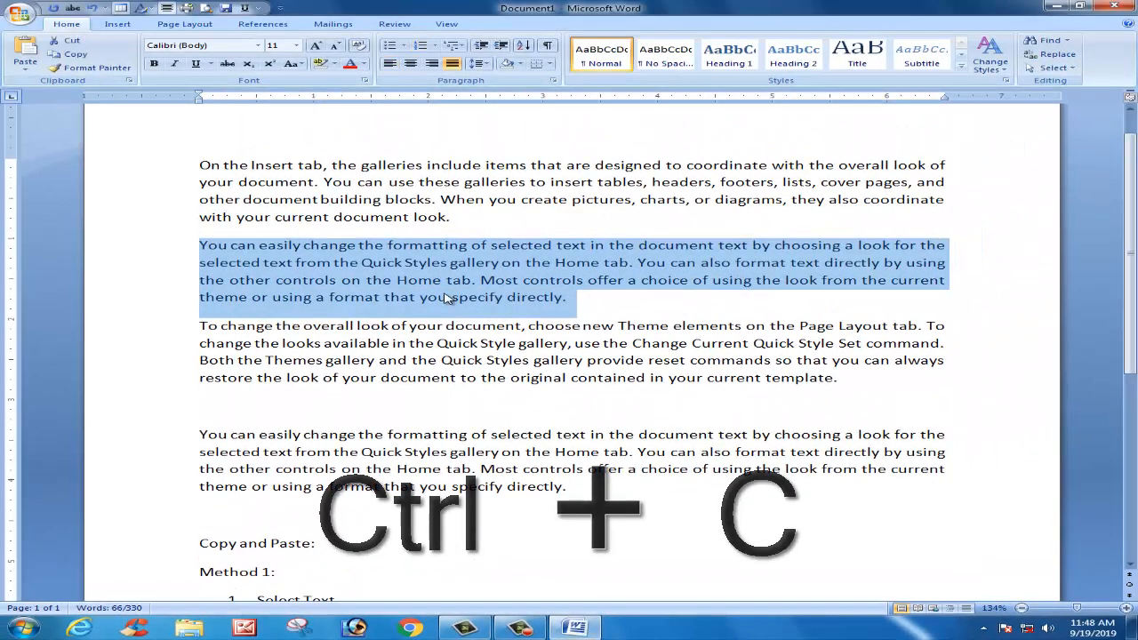
pyautogui.click(267, 515)
pyautogui.hotkey('ctrl', 'v')
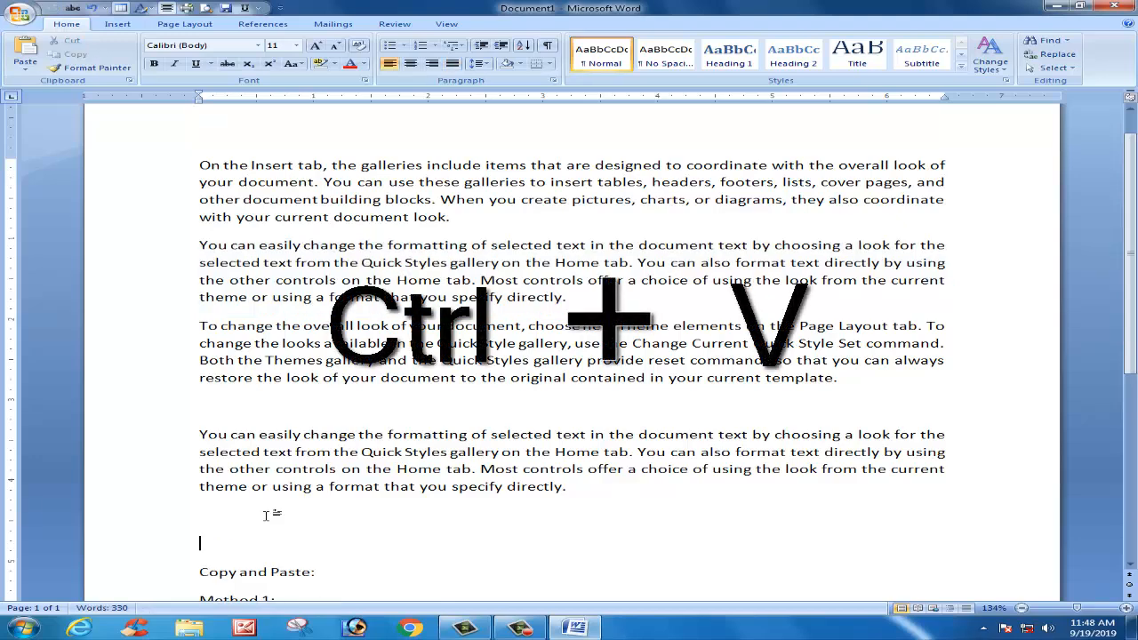
pyautogui.hotkey('ctrl', 'v')
# - End the Method 2 list after its last item and add the unnumbered line "Method 3:" below it
pyautogui.scroll(-5, 243, 438)
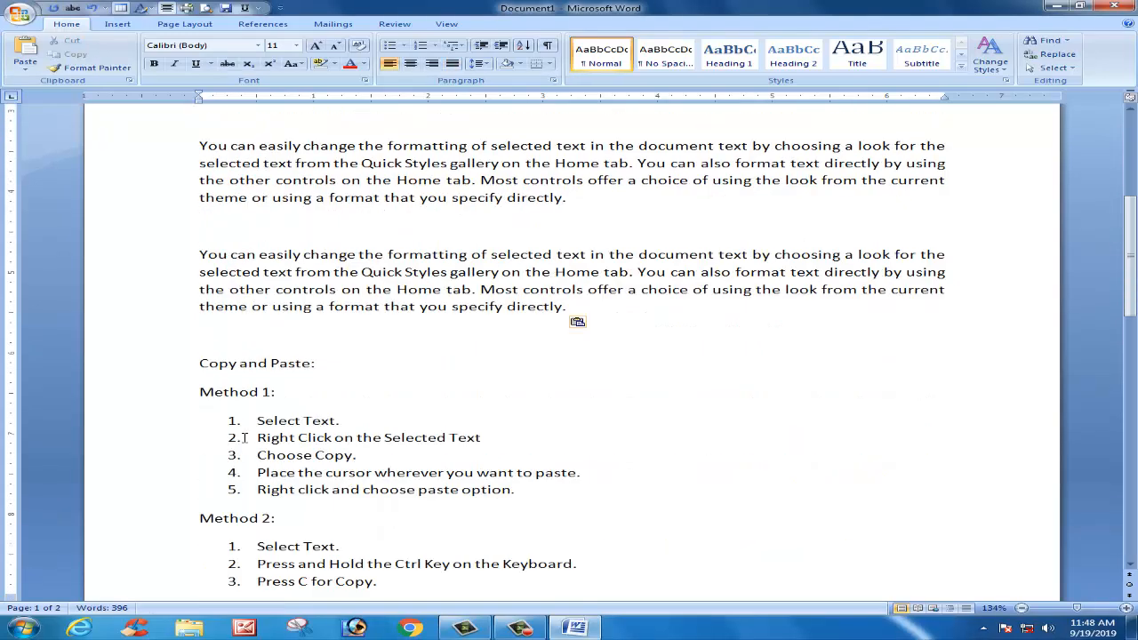
pyautogui.scroll(-10, 244, 437)
pyautogui.click(464, 265)
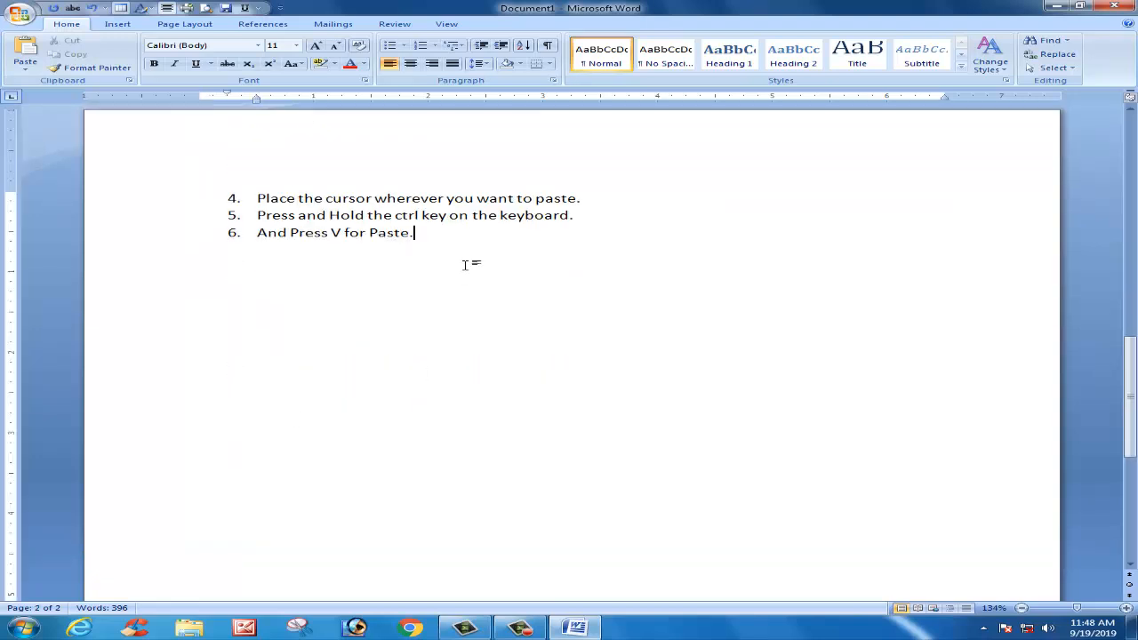
pyautogui.press('Return')
pyautogui.press('Return')
pyautogui.write('Method 3:')
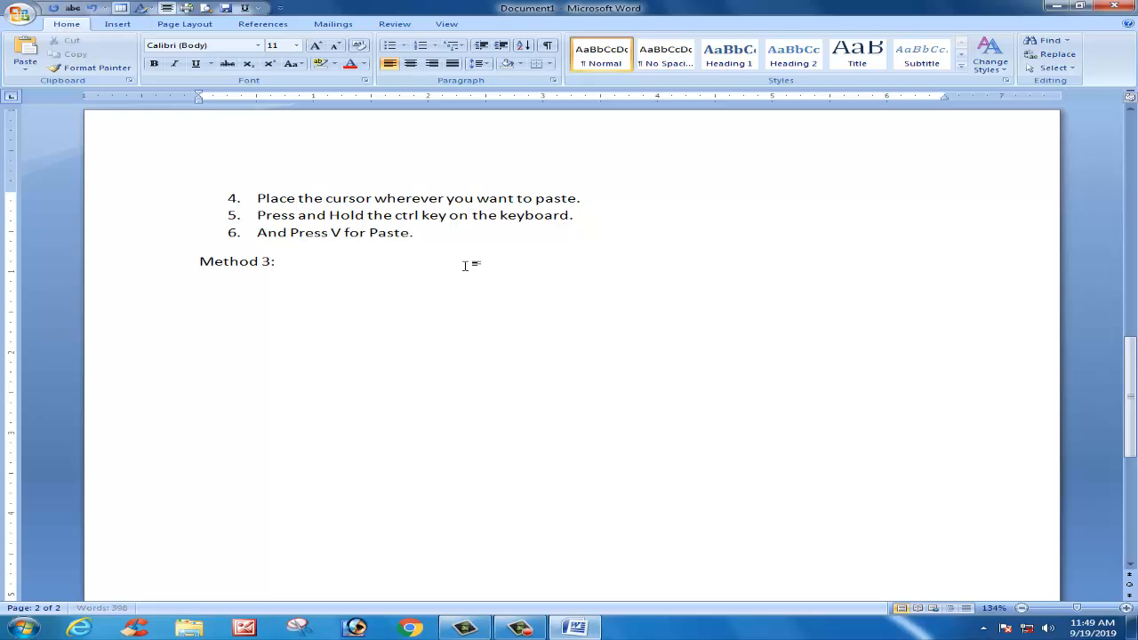
# - Start a new numbered list under "Method 3:" with the item "Select the text that you want to copy or duplicate."
pyautogui.press('Return')
pyautogui.write('1. ')
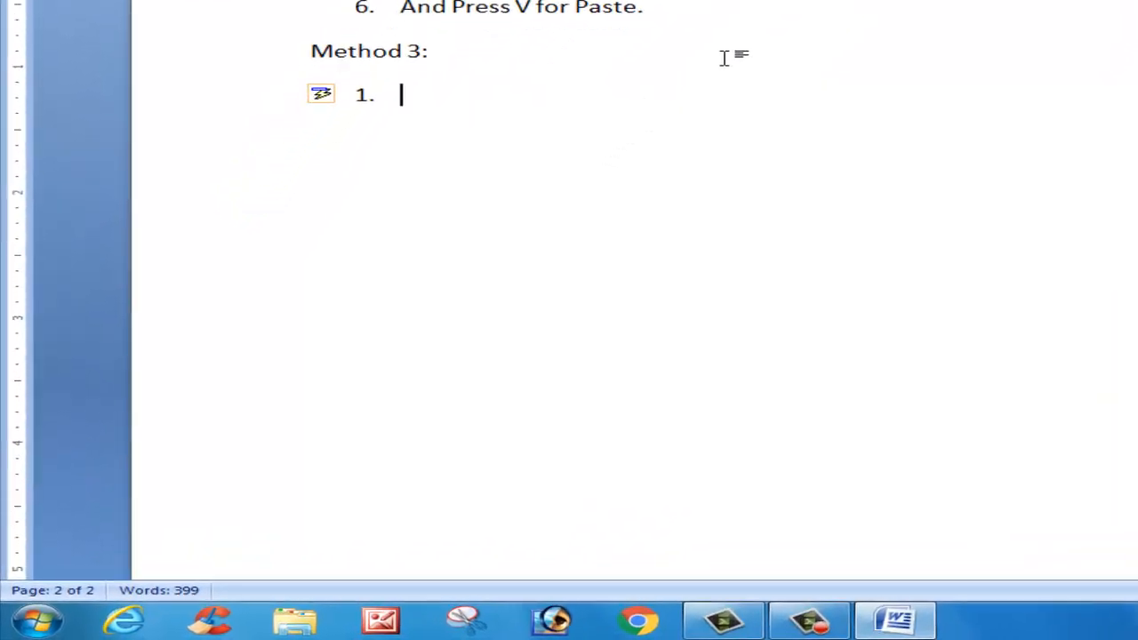
pyautogui.write('Select the')
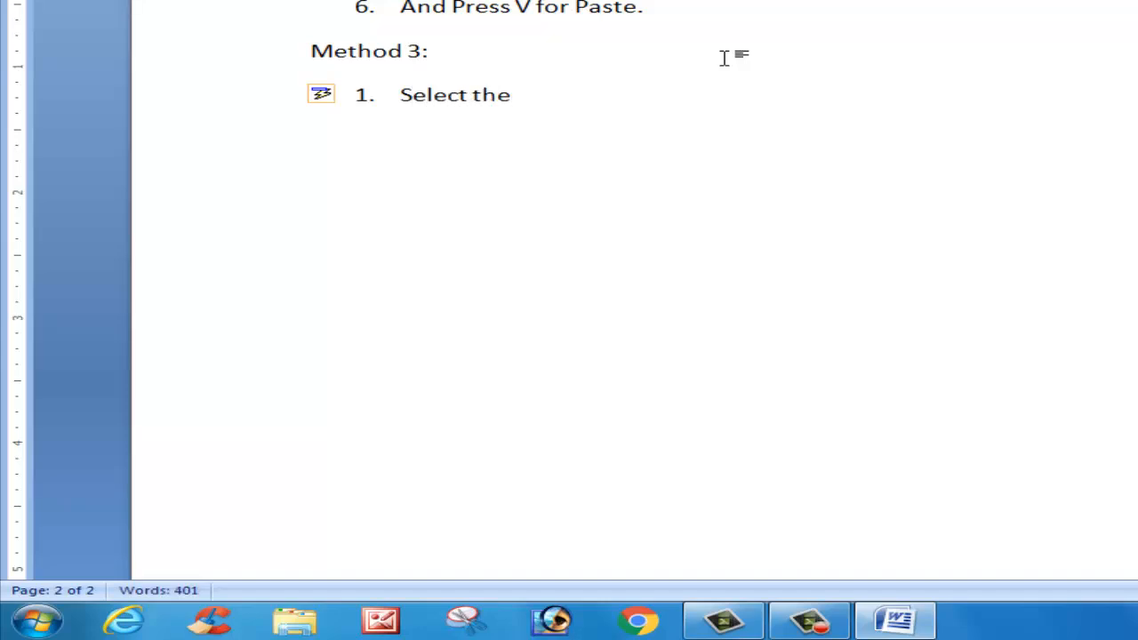
pyautogui.write(' text that')
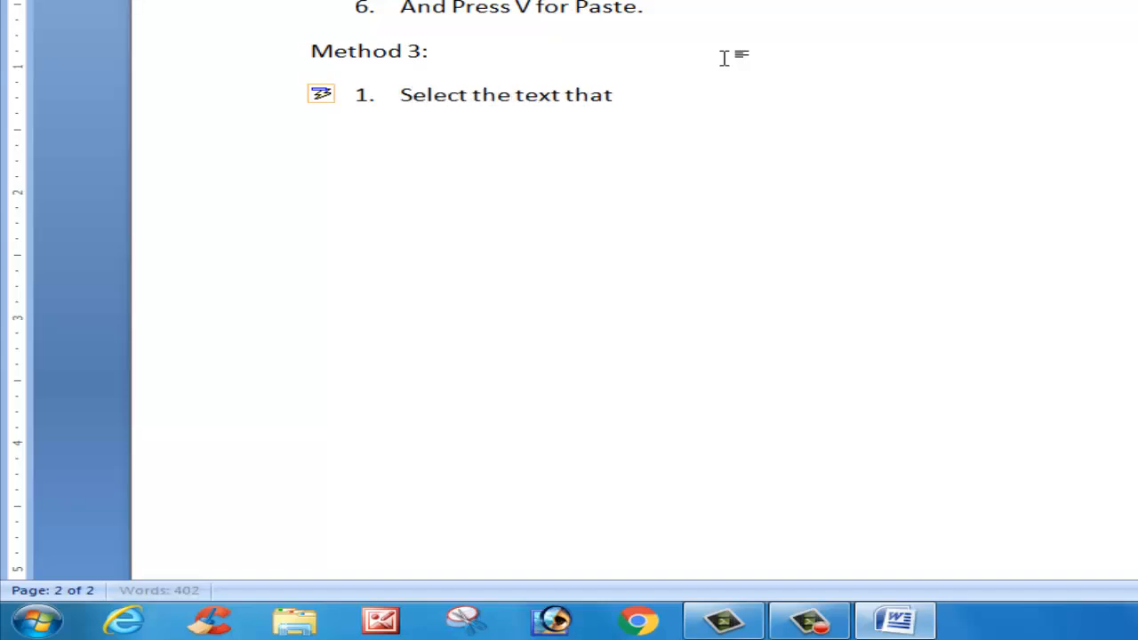
pyautogui.write(' d')
pyautogui.press('BackSpace')
pyautogui.write('you t')
pyautogui.press('BackSpace')
pyautogui.write('want to Pat')
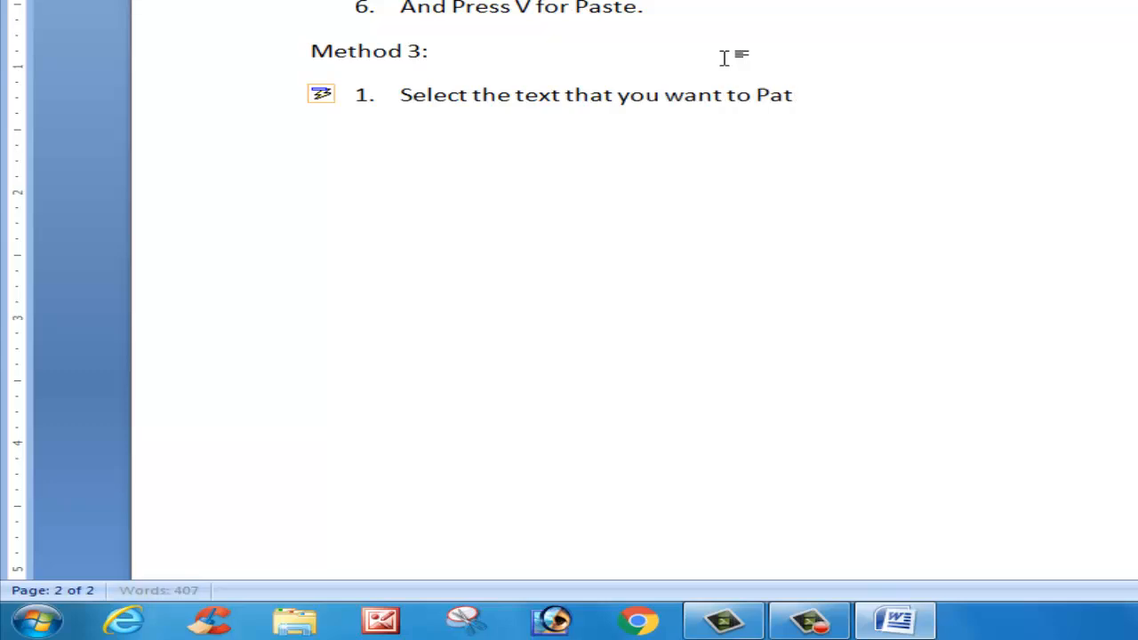
pyautogui.press('BackSpace')
pyautogui.press('BackSpace')
pyautogui.press('BackSpace')
pyautogui.press('BackSpace')
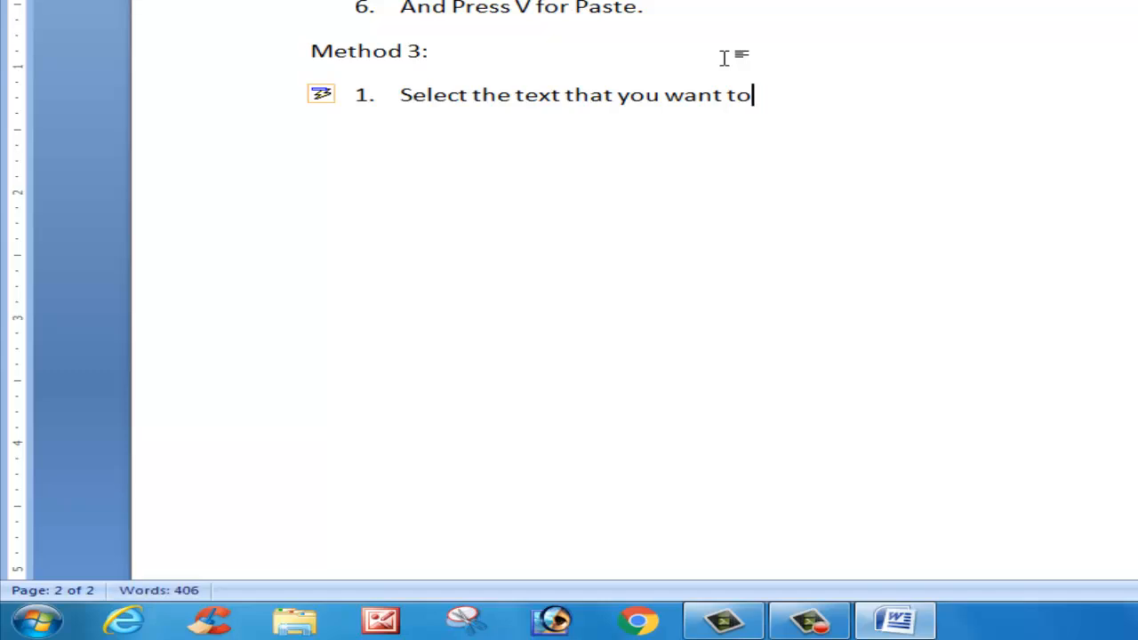
pyautogui.write('copy')
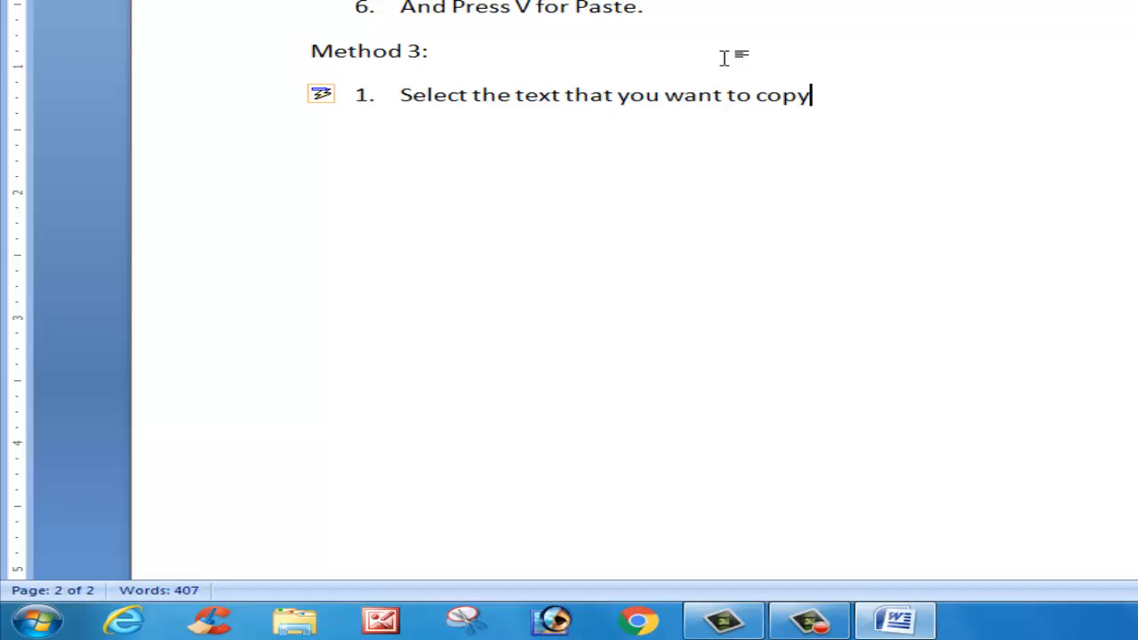
pyautogui.write(' or duplicat')
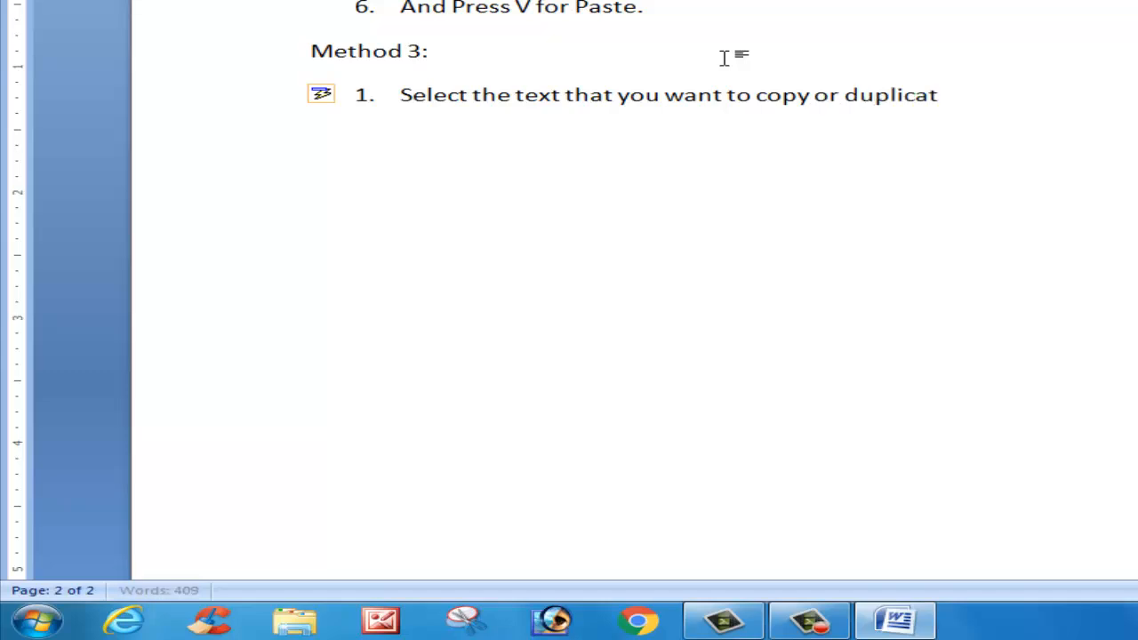
pyautogui.write('e.')
# - Add the second Method 3 item reading "Press and hold the Ctrl Key on the Keyboard." and start a third item
pyautogui.press('Return')
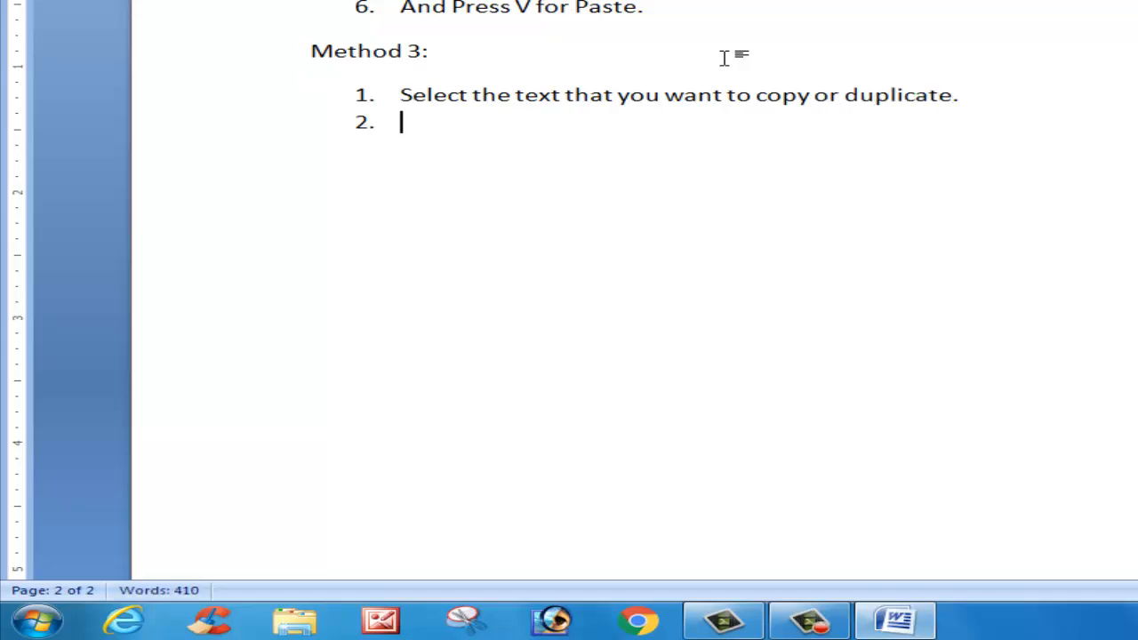
pyautogui.write('Press and ')
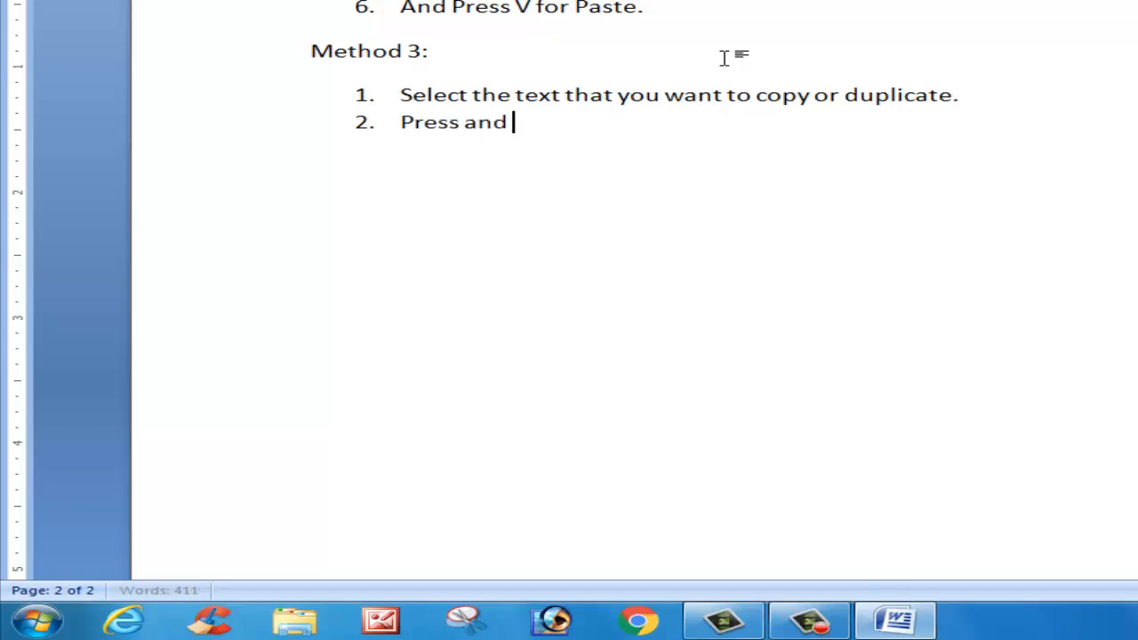
pyautogui.write('hol')
pyautogui.write('d the')
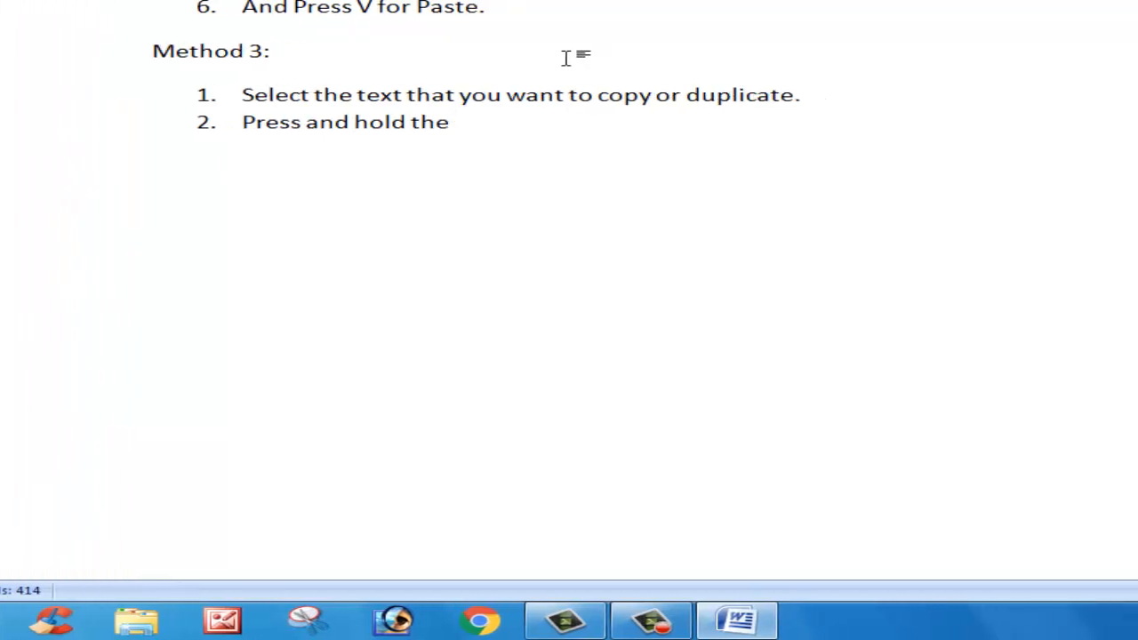
pyautogui.write(' Ctrl Key')
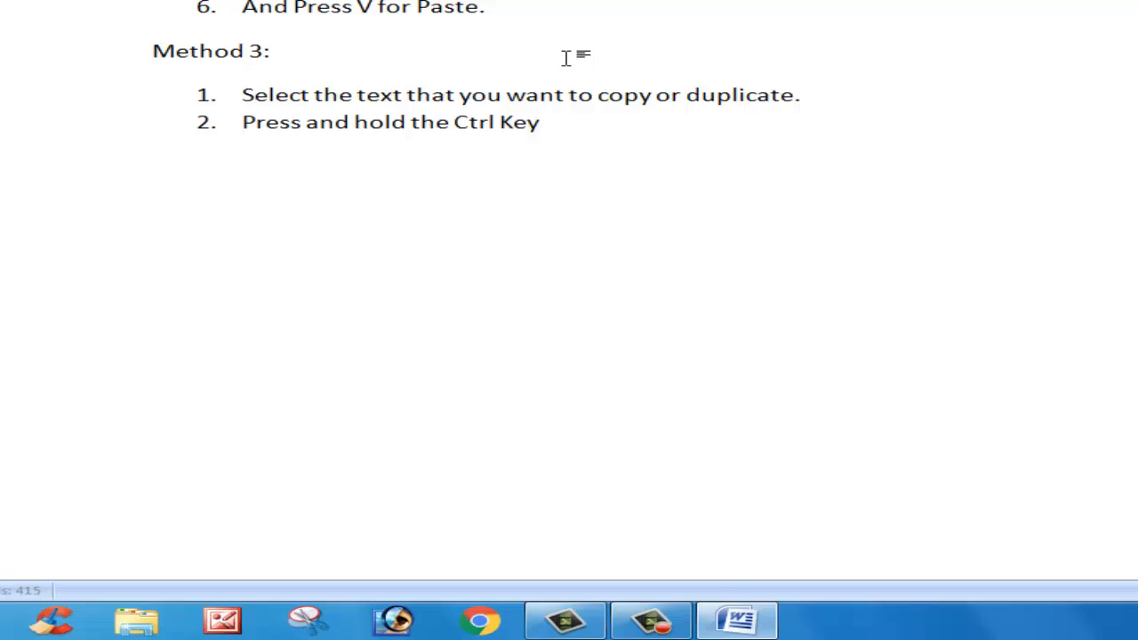
pyautogui.write(' on the Kye')
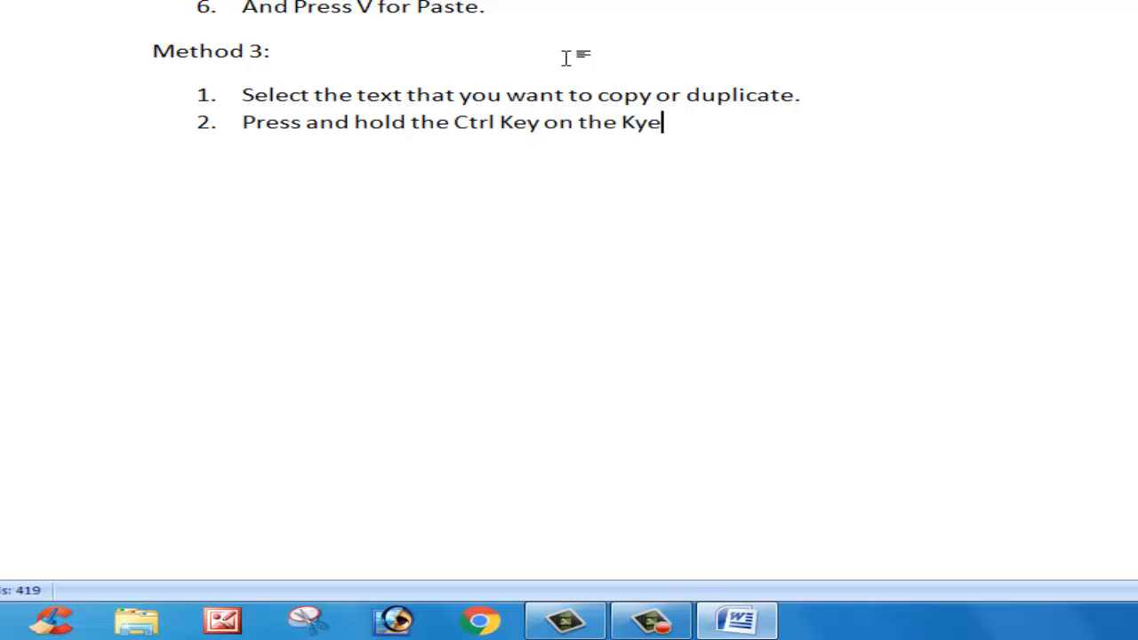
pyautogui.press('BackSpace')
pyautogui.press('BackSpace')
pyautogui.write('eyboard.')
pyautogui.press('Return')
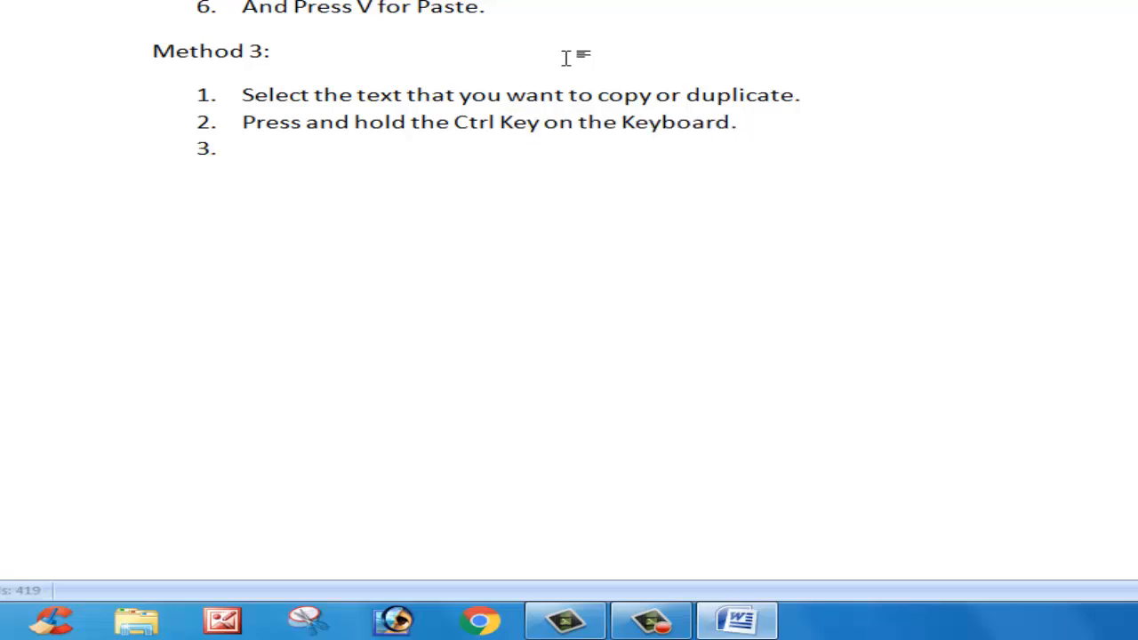
# - Write the third Method 3 item as "Drag the selected Item wherever you want to paste." and start a fourth item
pyautogui.write('Drag the s')
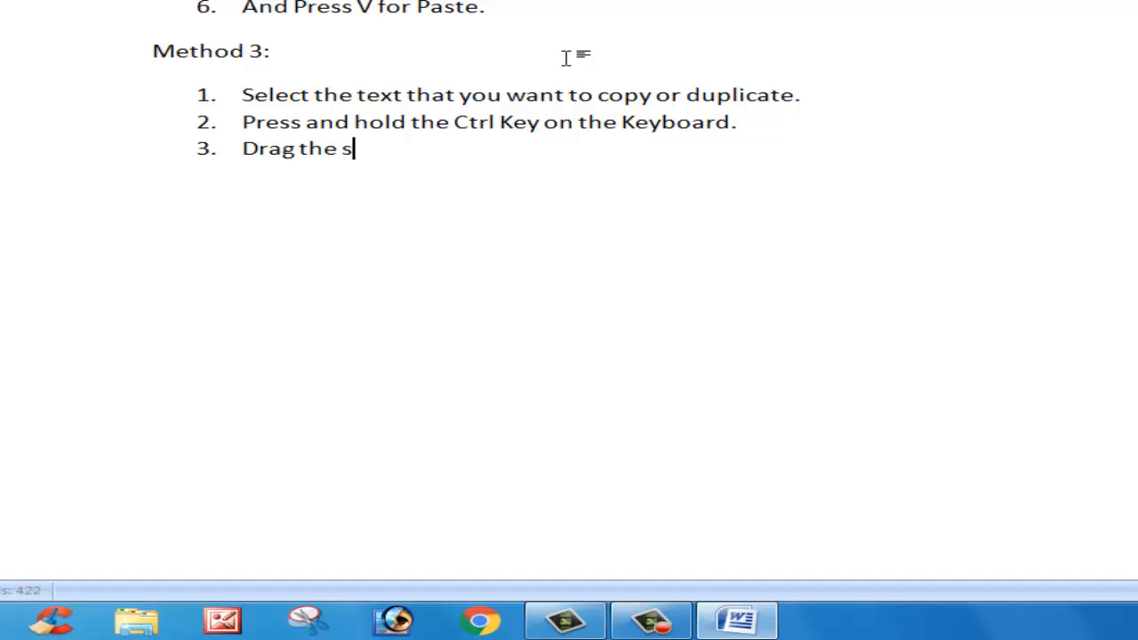
pyautogui.write('elected Ite')
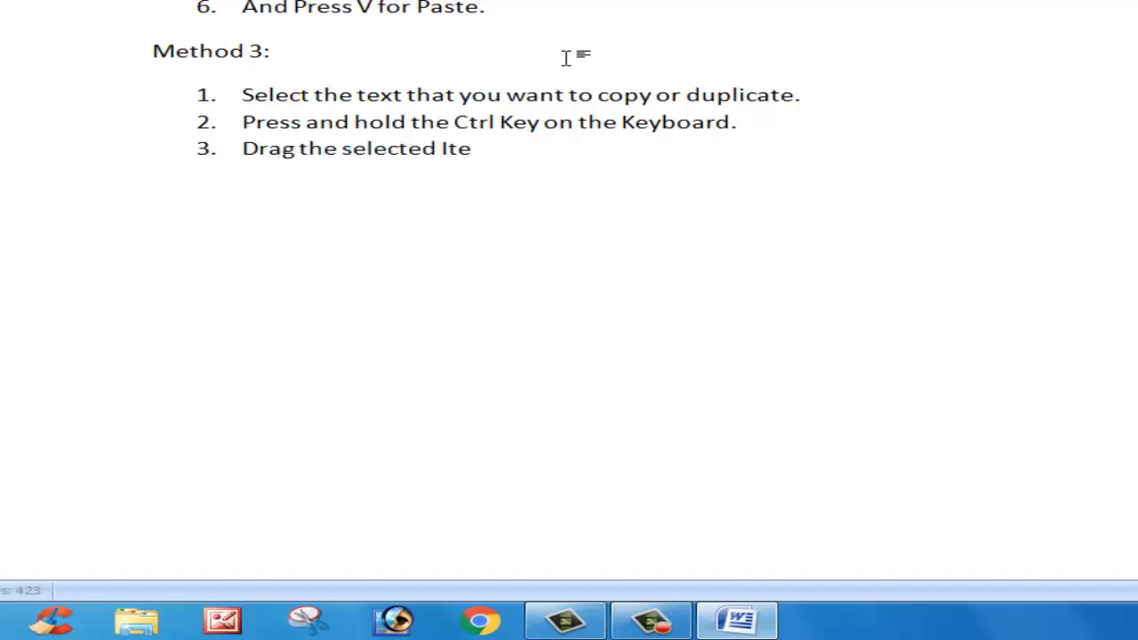
pyautogui.write('m wherever')
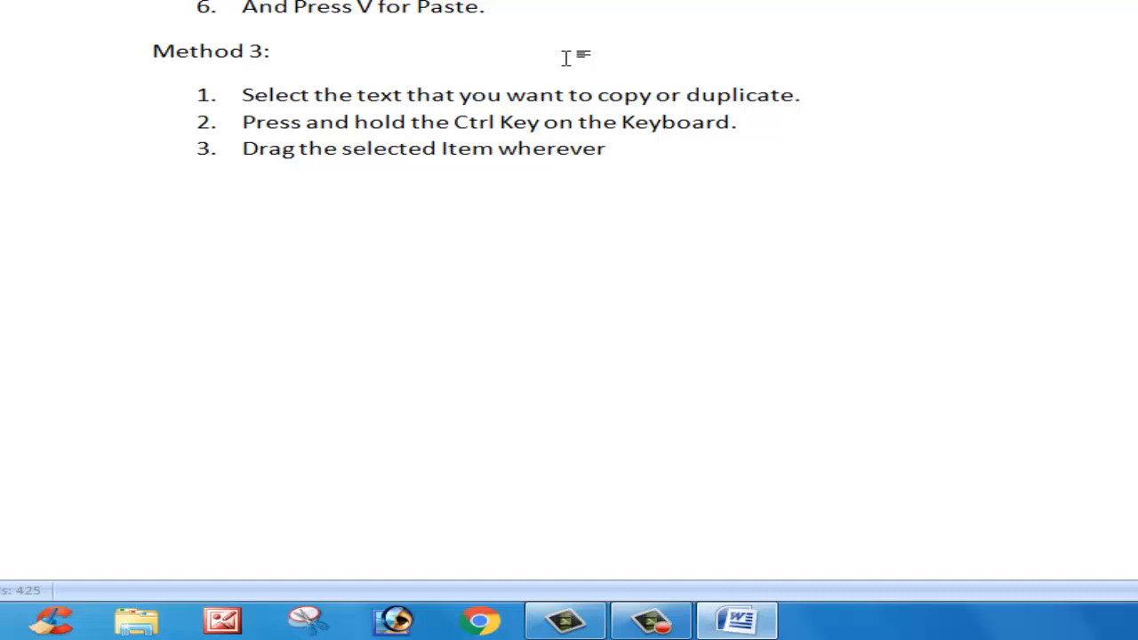
pyautogui.write(' you want to pa')
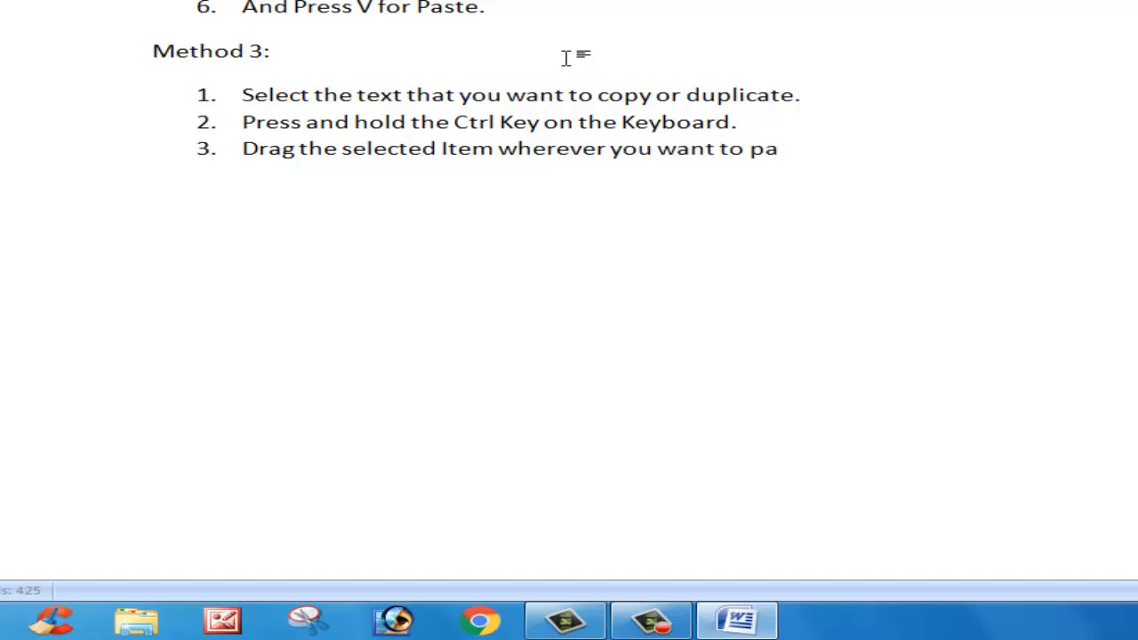
pyautogui.write('ste.')
pyautogui.press('Return')
# - Write the fourth Method 3 item as "Here Dragging Means: Press and Hold the Mouse left key and drag the selected text."
pyautogui.write('He')
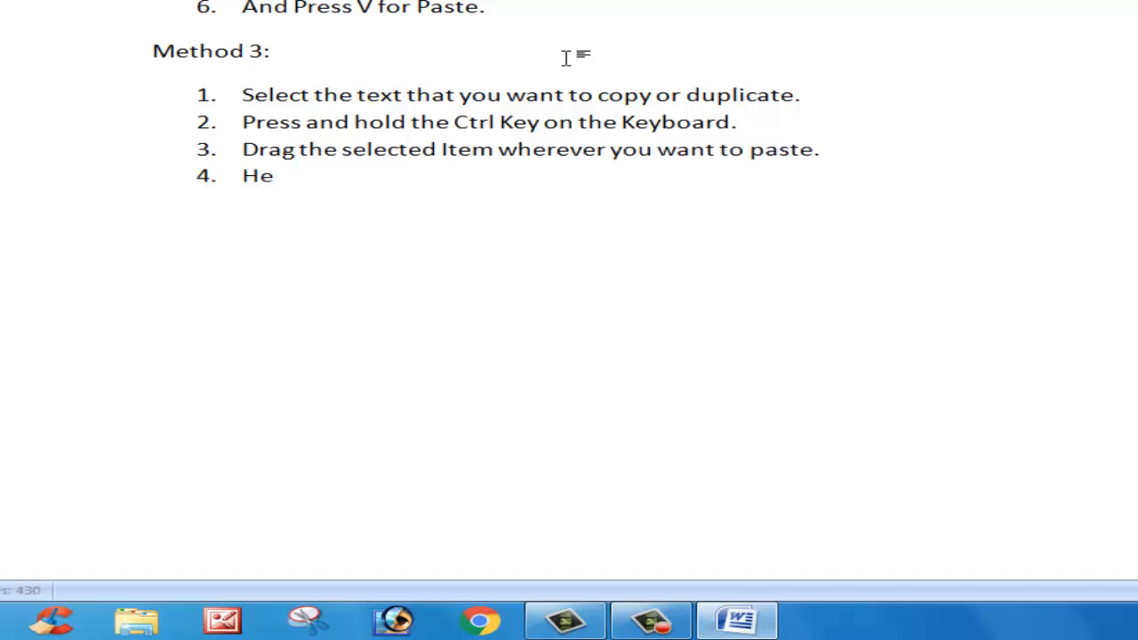
pyautogui.write('re Dragi')
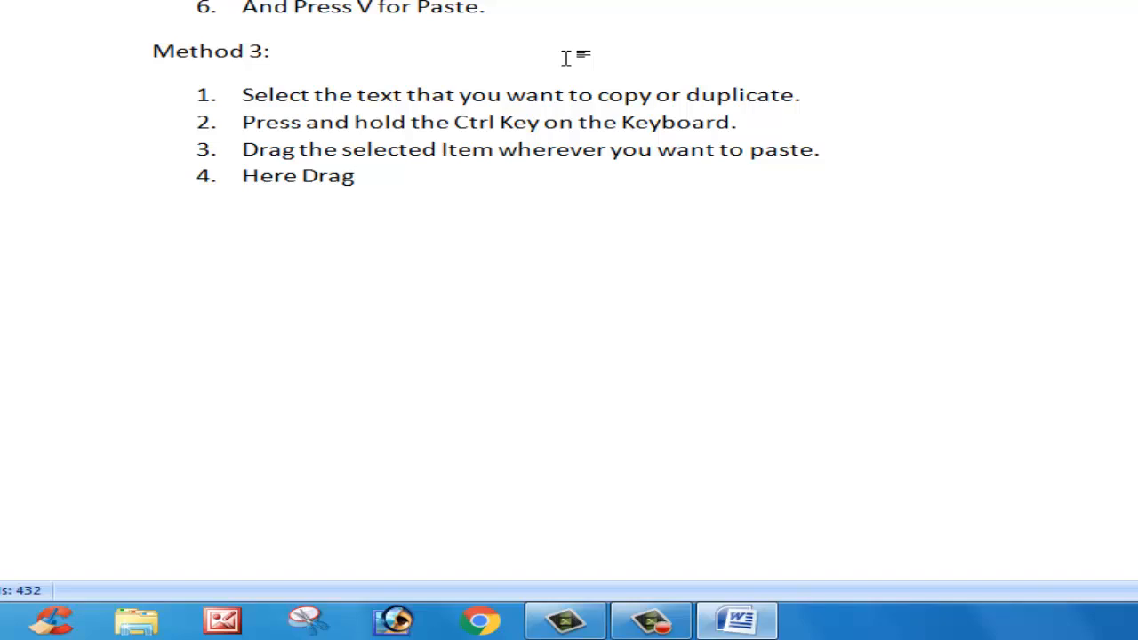
pyautogui.write('ging Me')
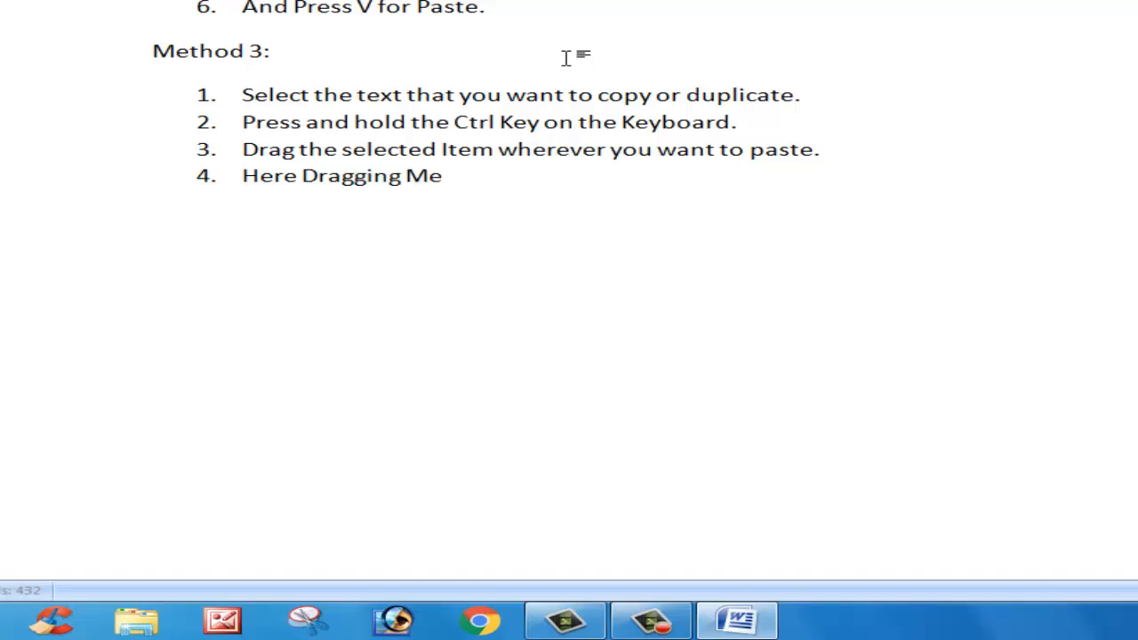
pyautogui.write('ans: Pres')
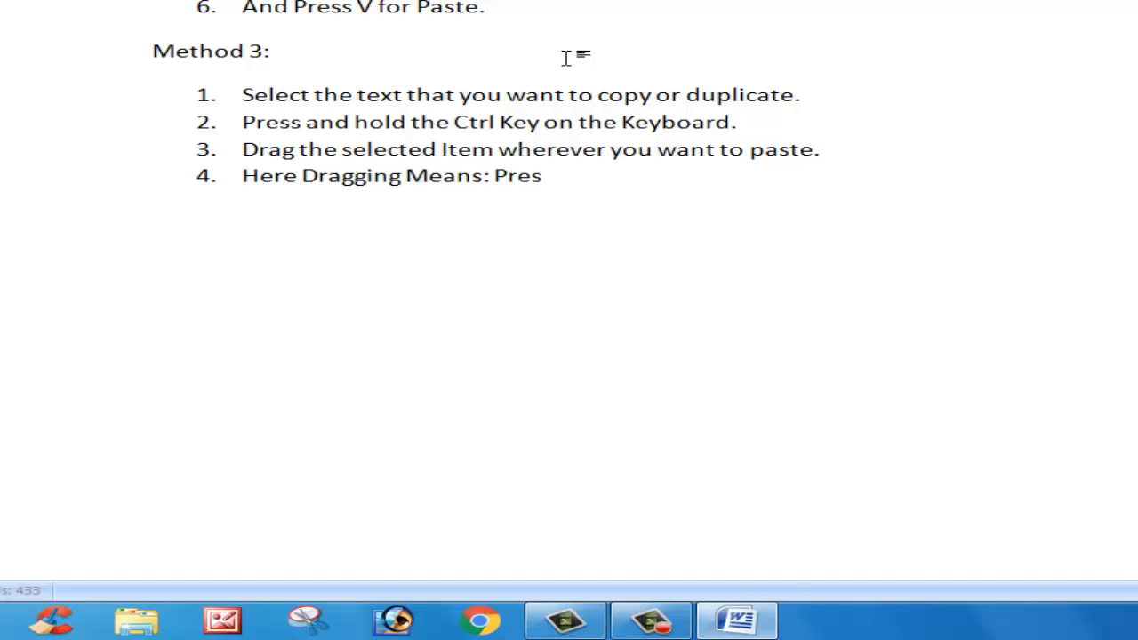
pyautogui.write('s and Hold')
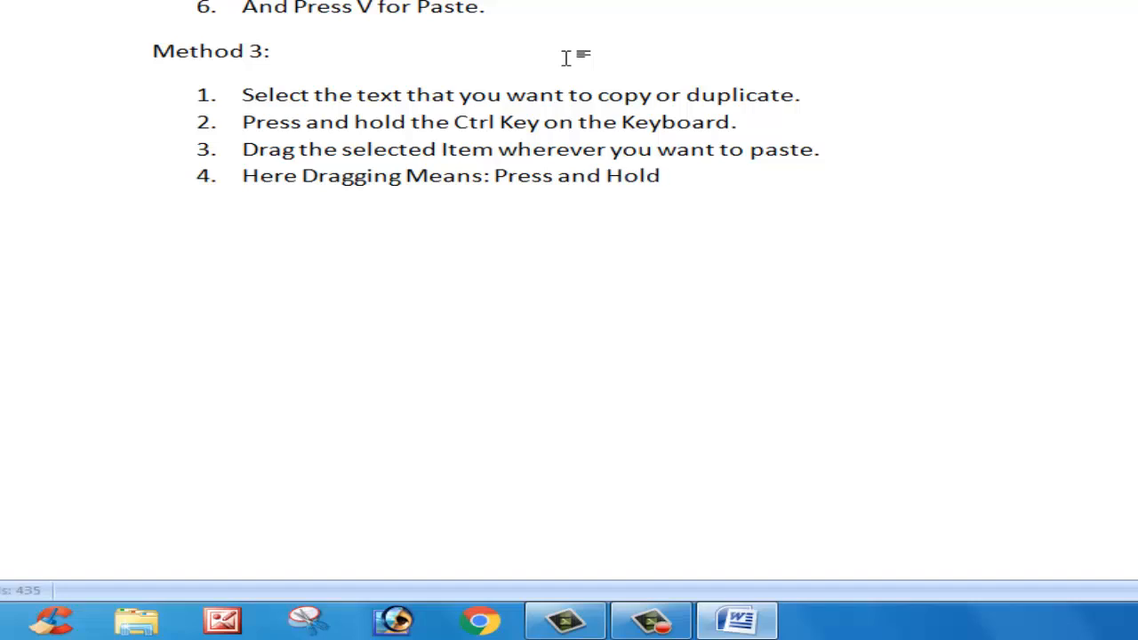
pyautogui.write(' the Mouse left key')
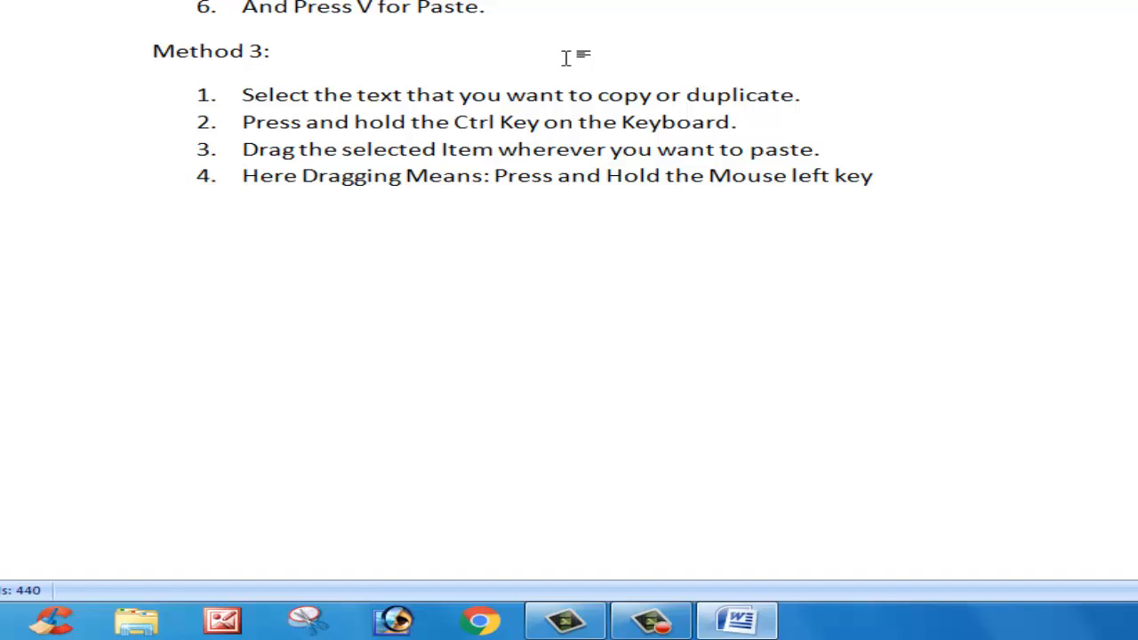
pyautogui.write('and drag the select')
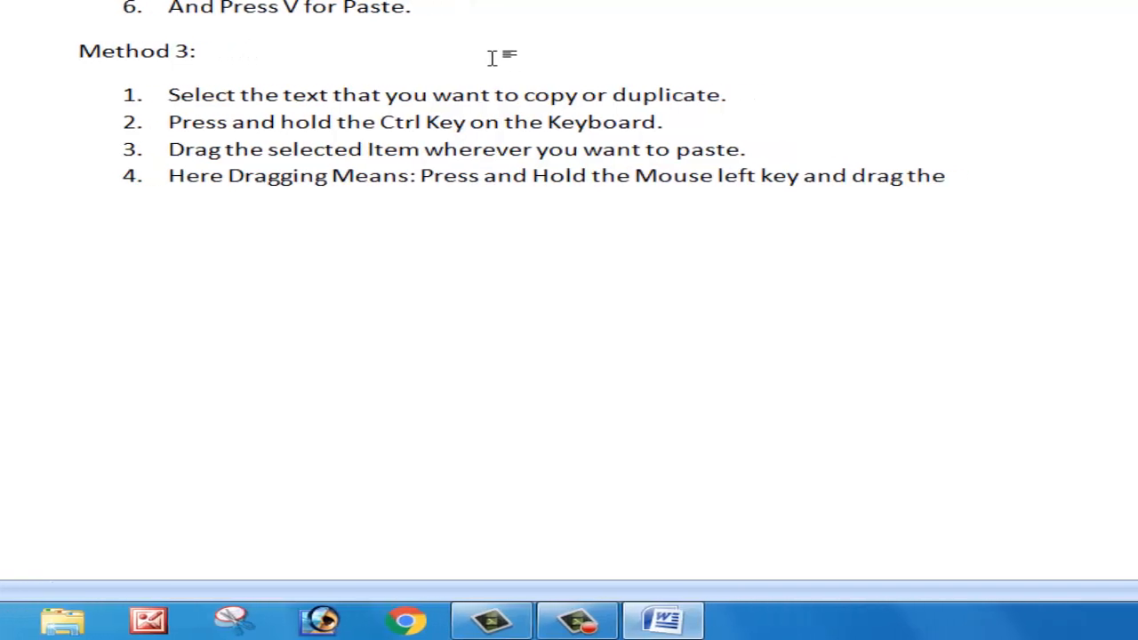
pyautogui.write('ed text.')
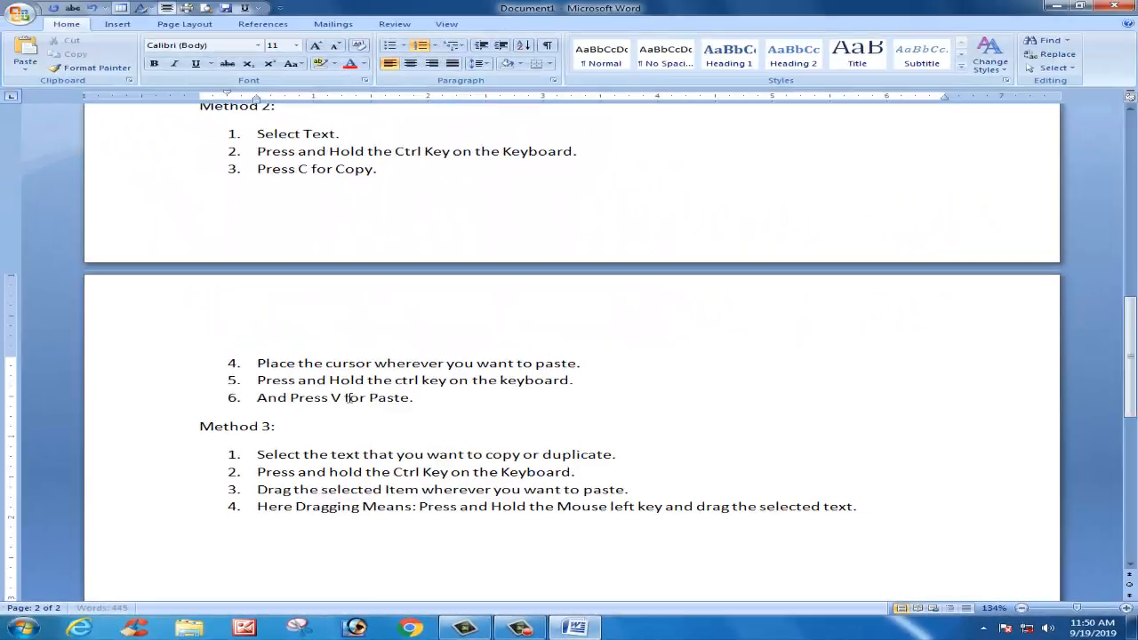
# - Duplicate the first paragraph, "On the Insert tab", directly into the space below the third paragraph using the Method 3 technique
pyautogui.scroll(10, 350, 398)
pyautogui.scroll(2, 349, 398)
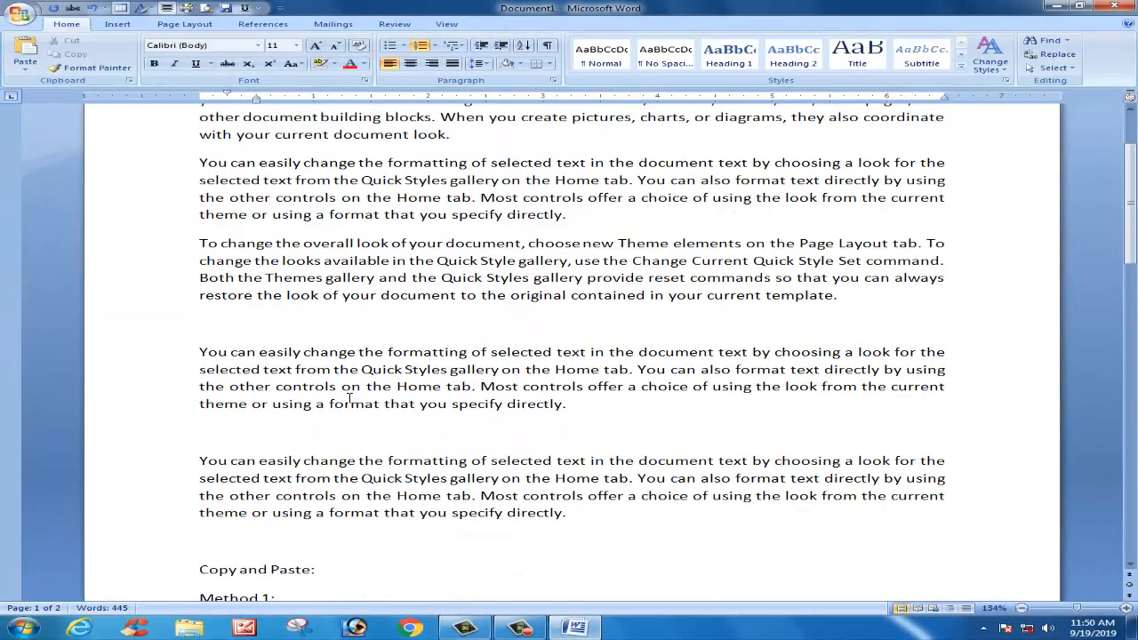
pyautogui.scroll(3, 350, 398)
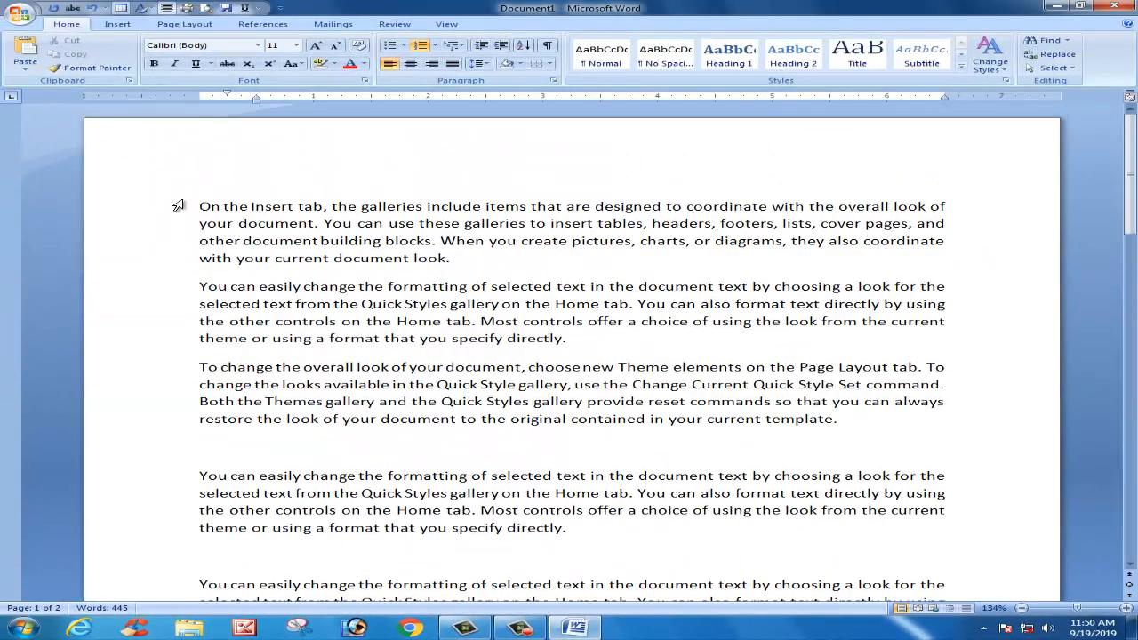
pyautogui.moveTo(249, 215); pyautogui.dragTo(293, 283)
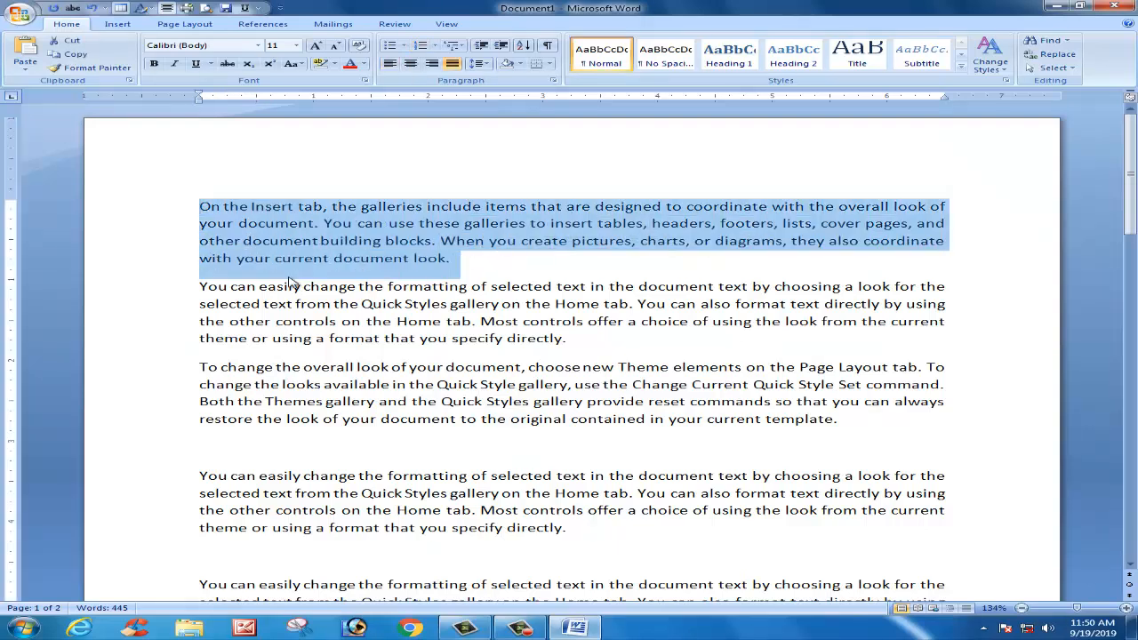
pyautogui.moveTo(282, 233); pyautogui.dragTo(490, 255)
pyautogui.moveTo(363, 238); pyautogui.dragTo(330, 470)
# - End the Method 3 list after its last item and add the unnumbered line "Method 4:" below it
pyautogui.scroll(-15, 570, 409)
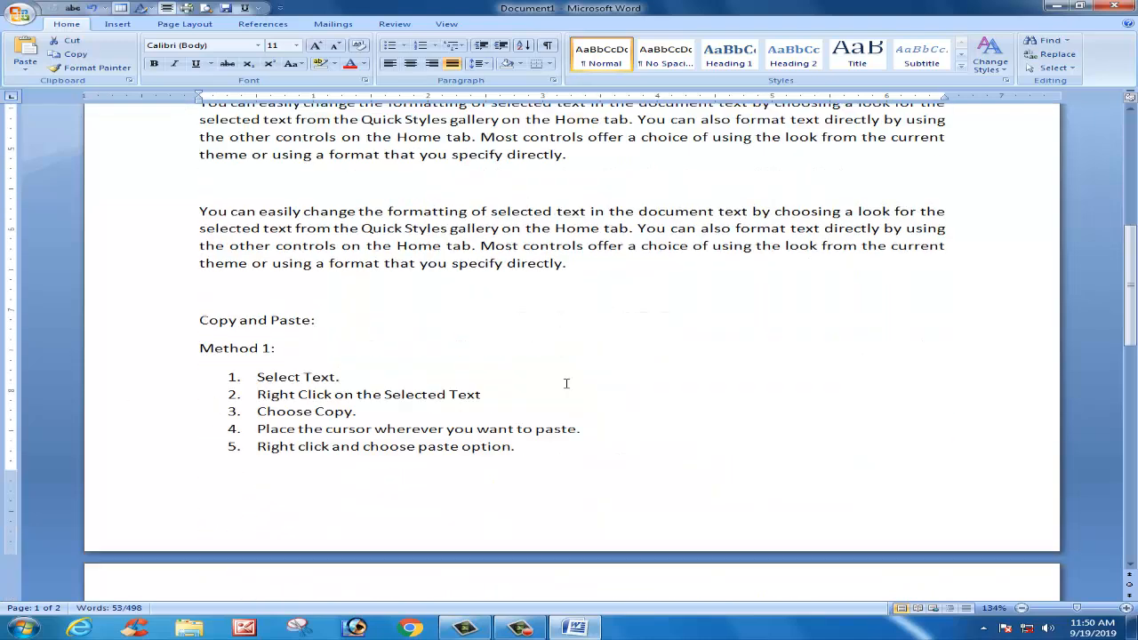
pyautogui.scroll(-2, 566, 383)
pyautogui.click(364, 279)
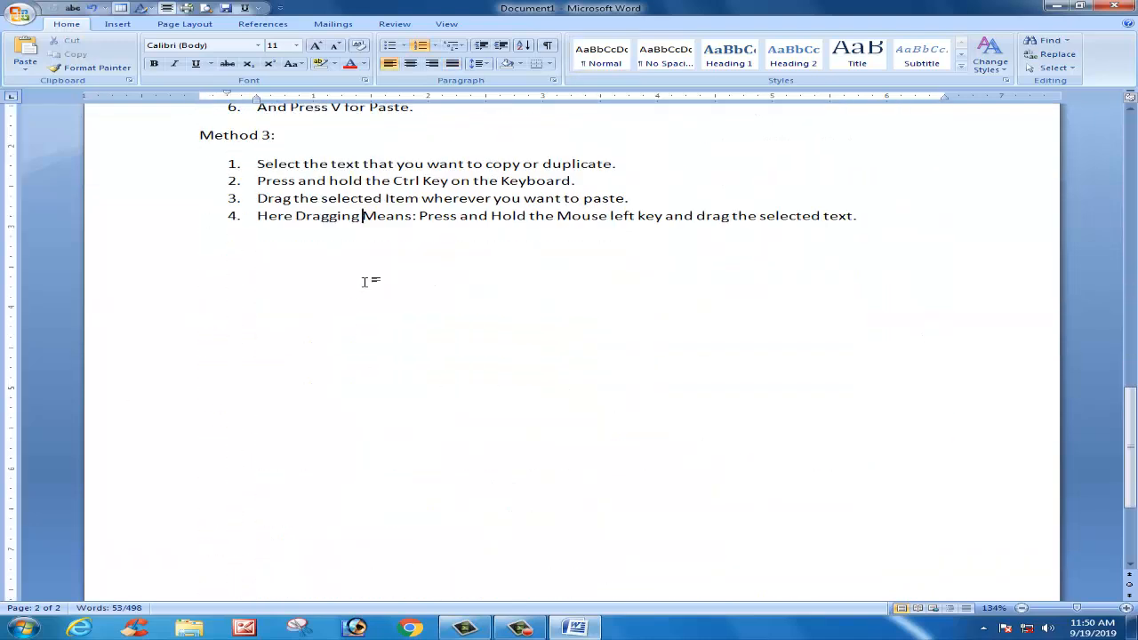
pyautogui.press('Return')
pyautogui.press('Return')
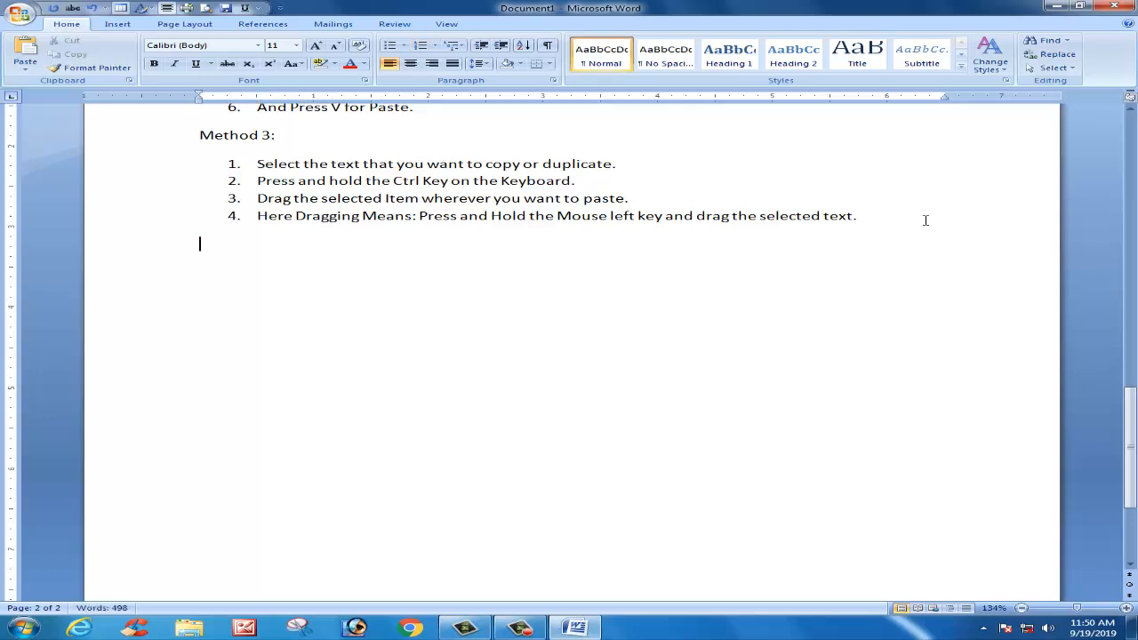
pyautogui.write('Method 4:')
pyautogui.press('Return')
# - Start a new numbered list under "Method 4:" with the item "Select the Text." and start a second item
pyautogui.write('1.')
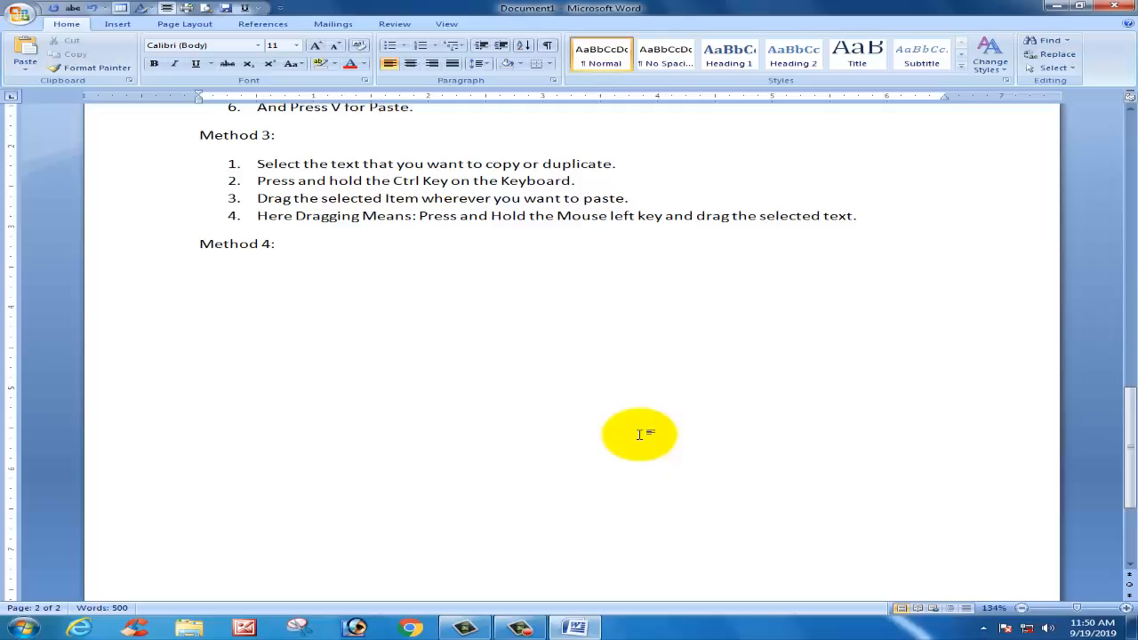
pyautogui.write('1. Select t')
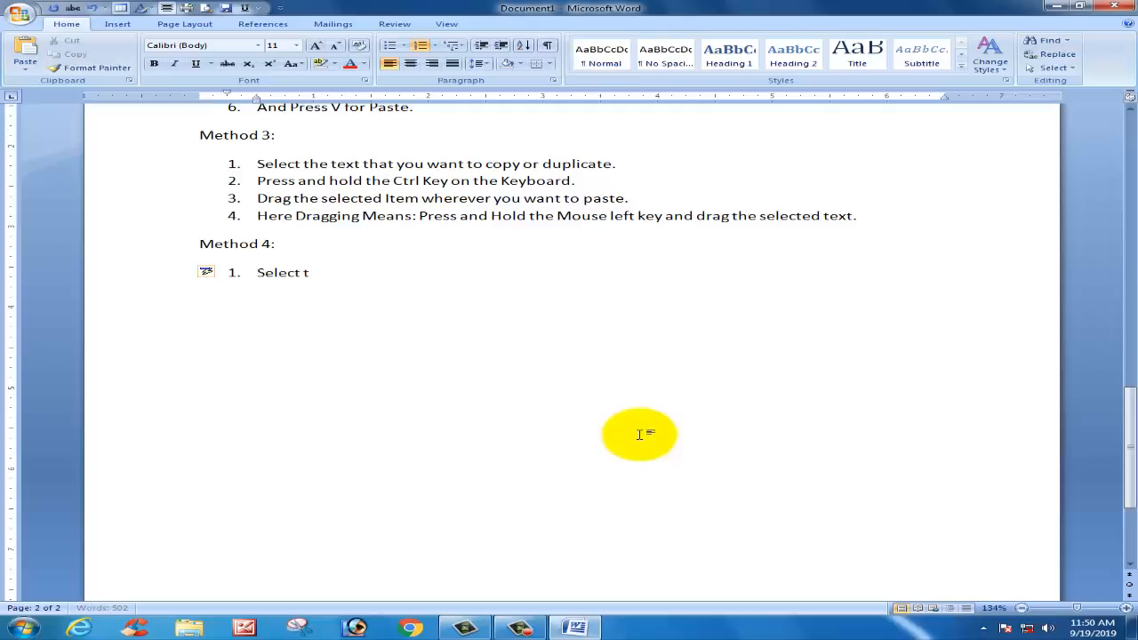
pyautogui.write('he Text.')
pyautogui.press('Return')
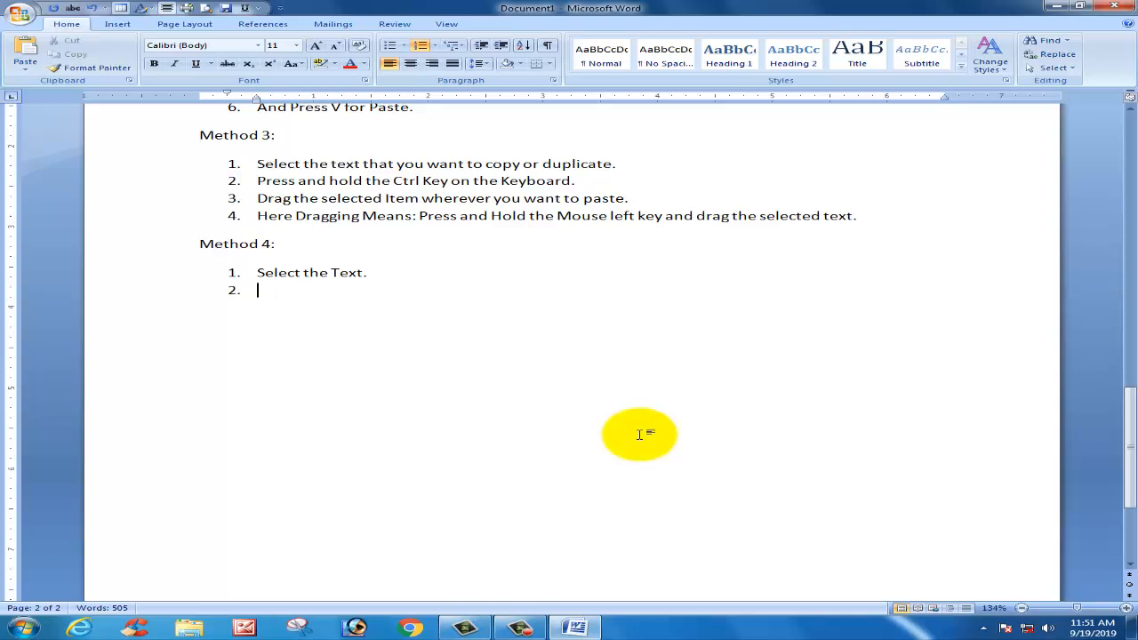
# - Write the second Method 4 item as "Click on the Copy icon on the clip board group on the home tab." and start a third item
pyautogui.write('Click on the Copy icon on the clip')
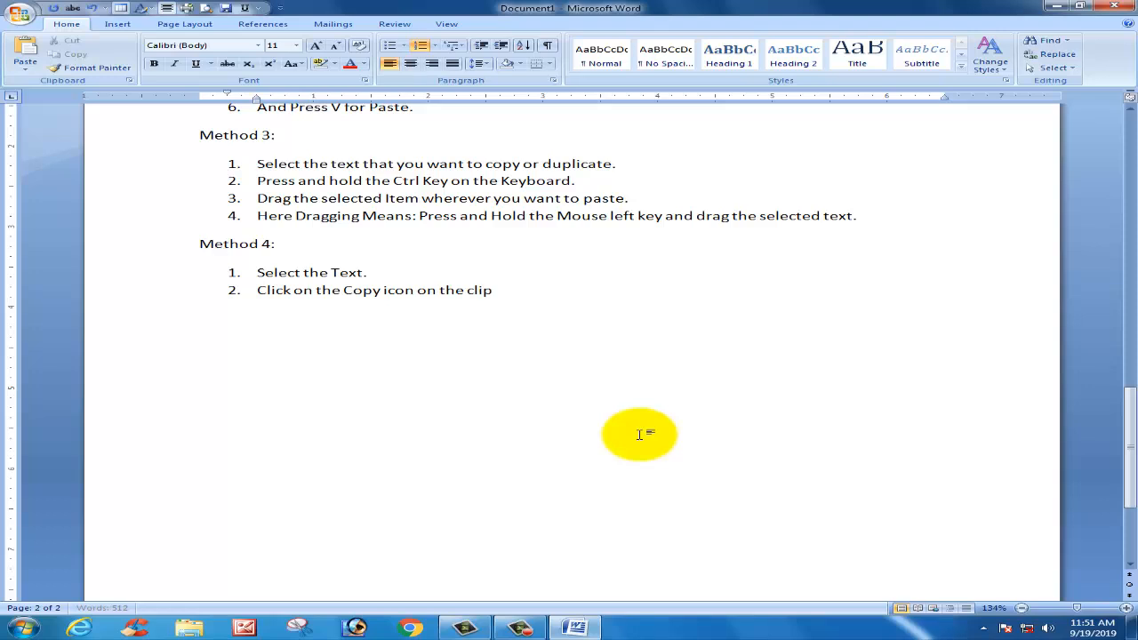
pyautogui.write(' board group on the home tab.')
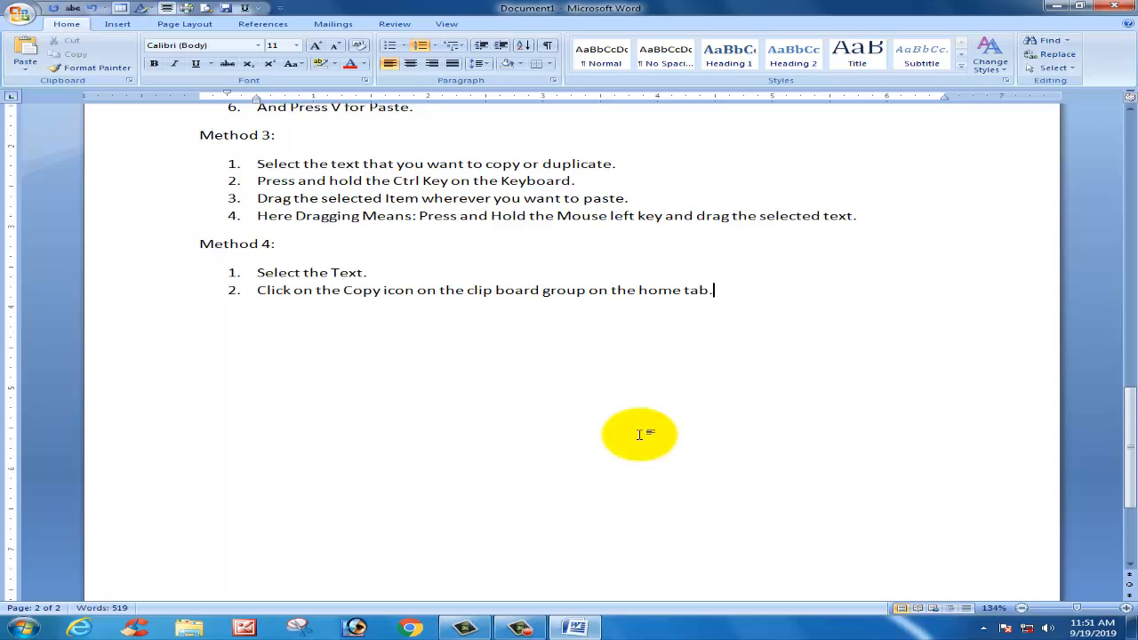
pyautogui.press('Return')
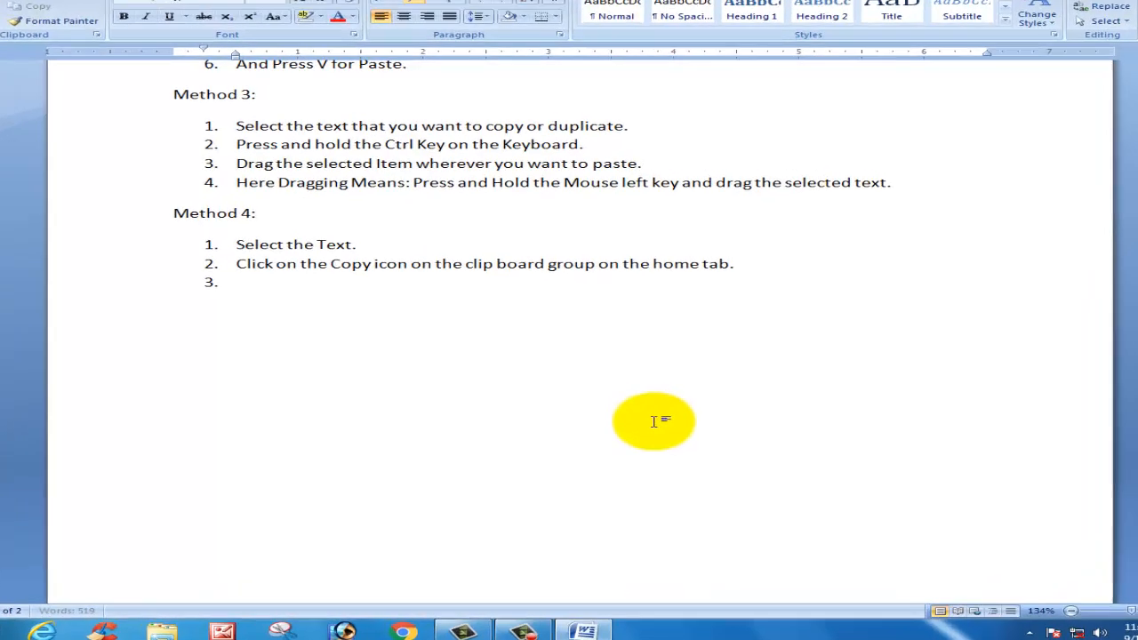
# - Write the third Method 4 item as "Place the cursor wherever you want to paste." and start a fourth item
pyautogui.write('place the ')
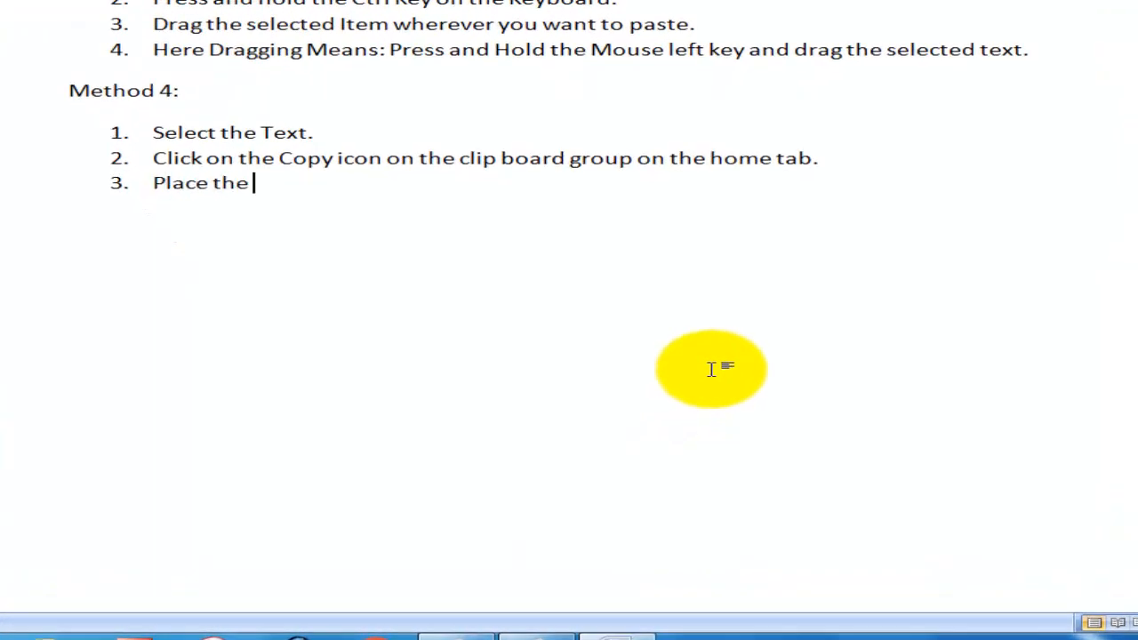
pyautogui.write('cursor w')
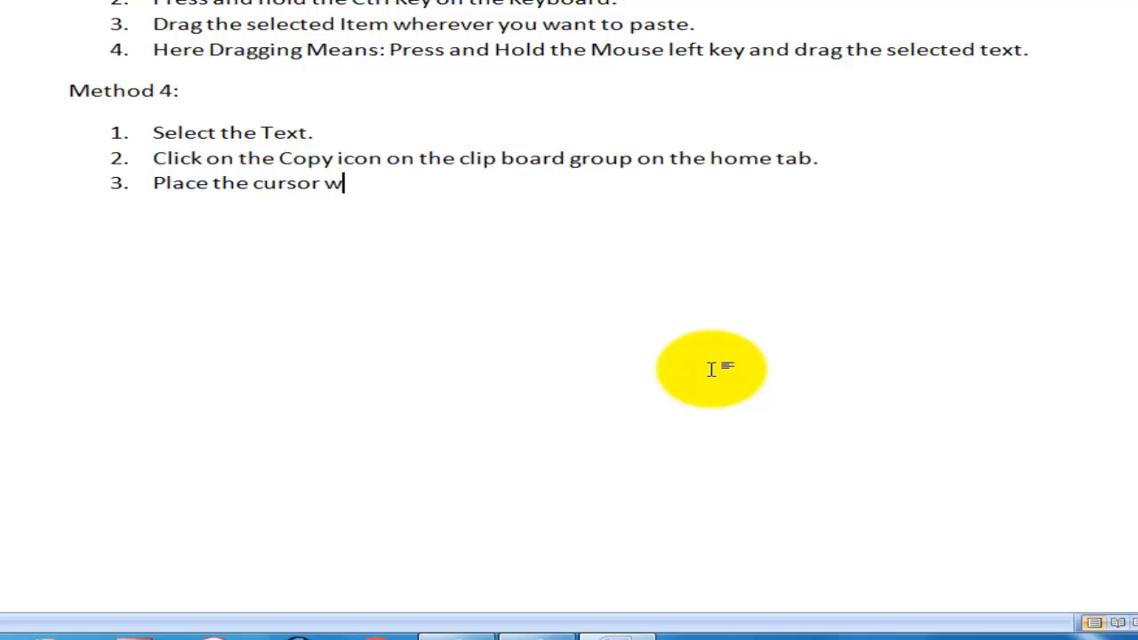
pyautogui.write('herever you wa')
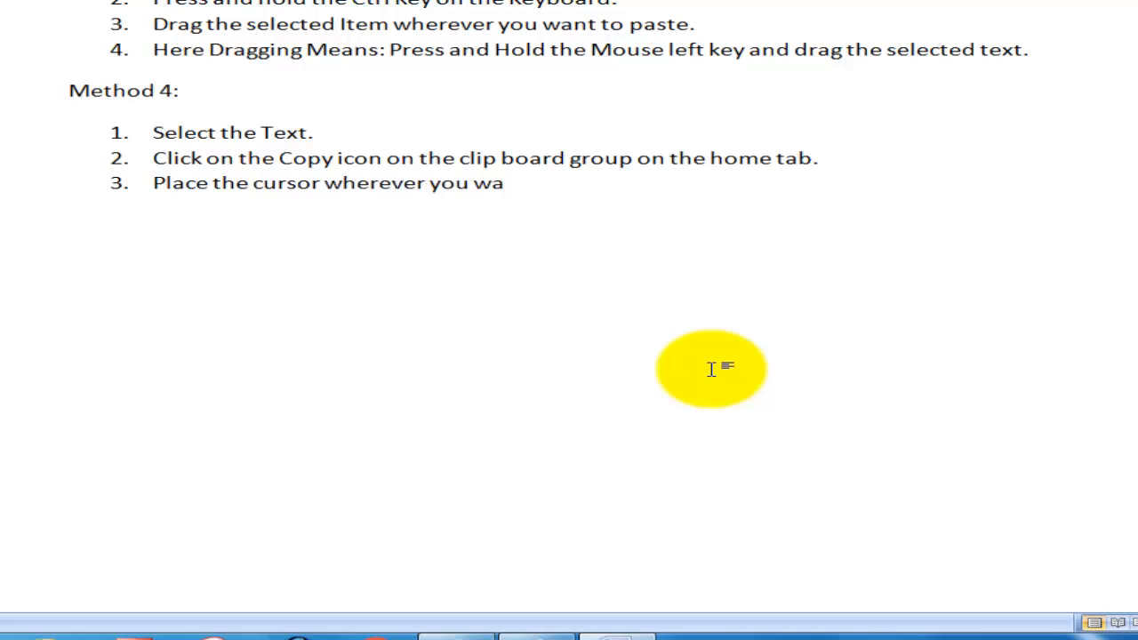
pyautogui.write('nt to paste.')
pyautogui.press('Return')
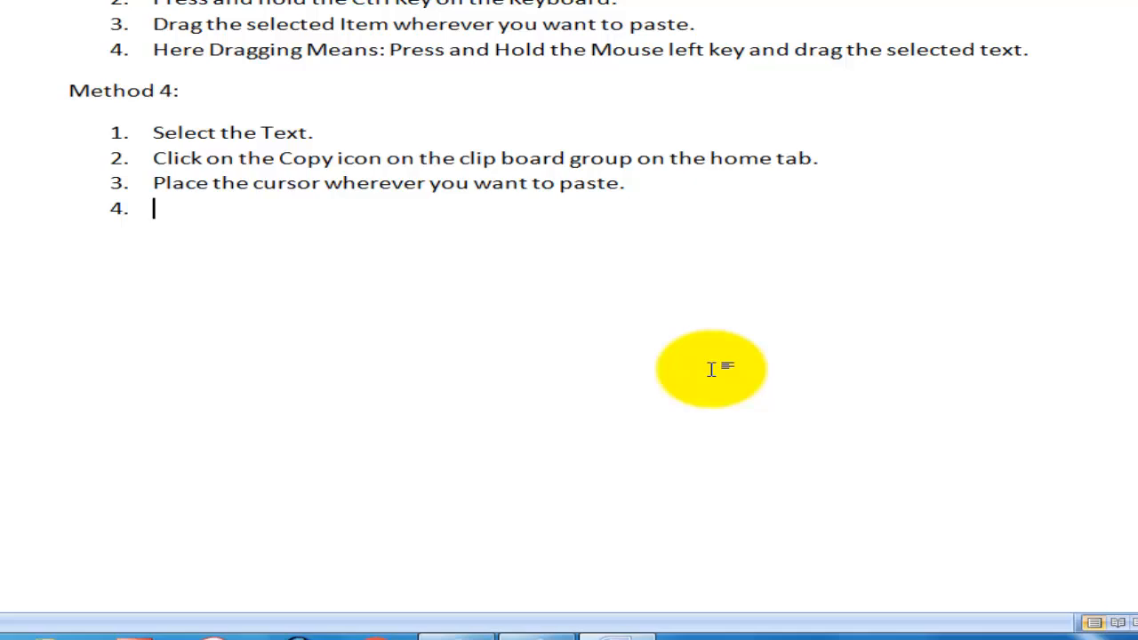
# - Begin the fourth Method 4 item with the text "Click on the paste icon on the c"
pyautogui.write('Click on the paste icon ')
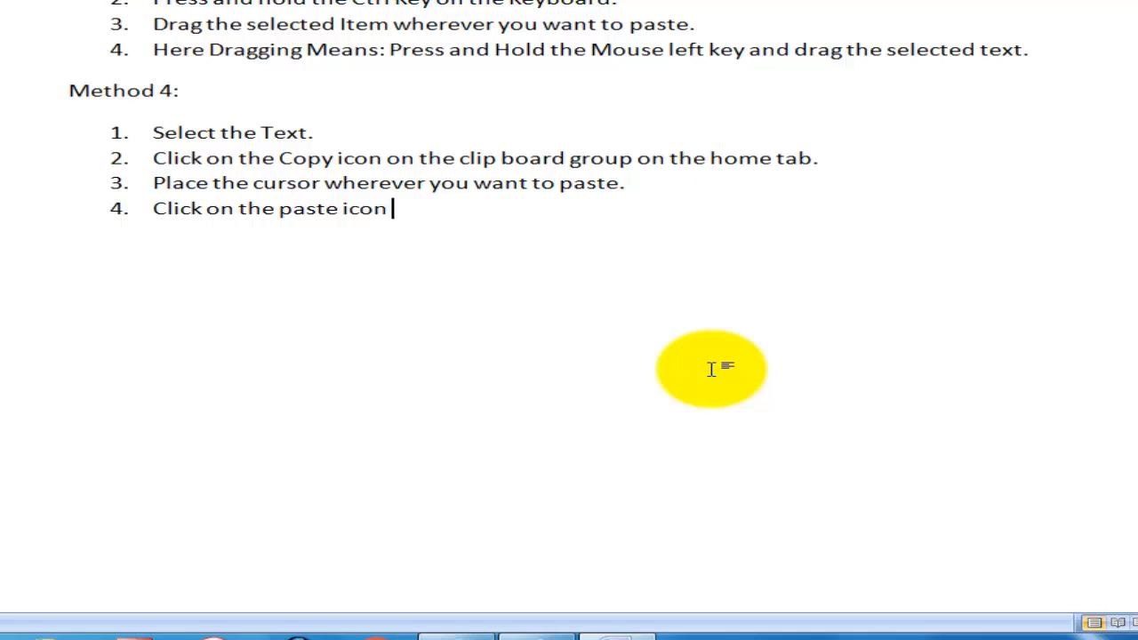
pyautogui.write('on the c')
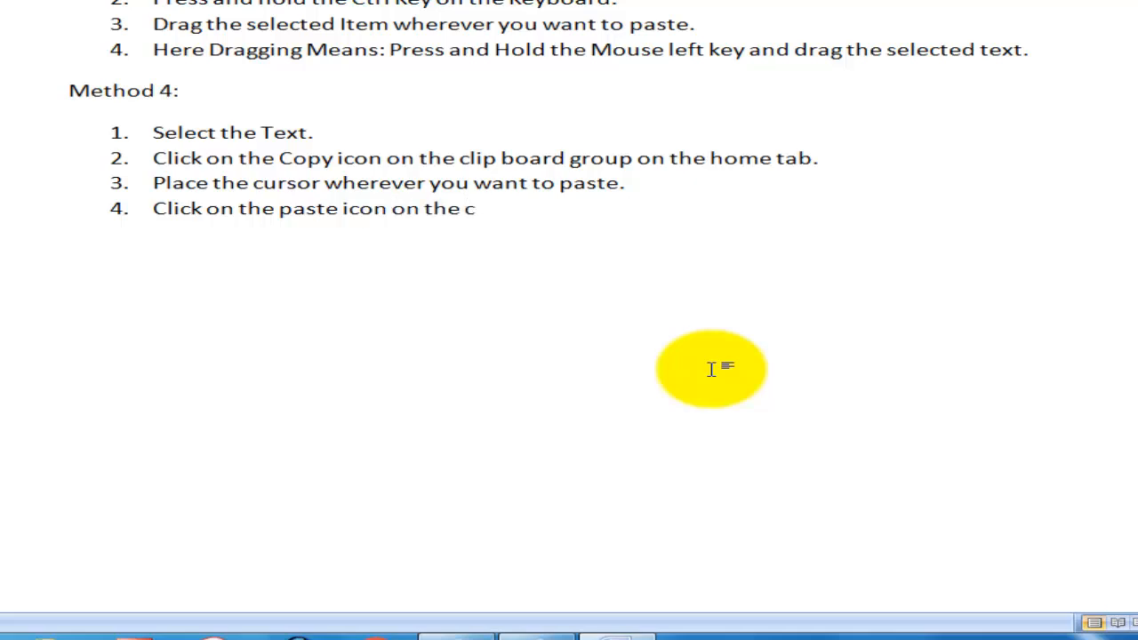